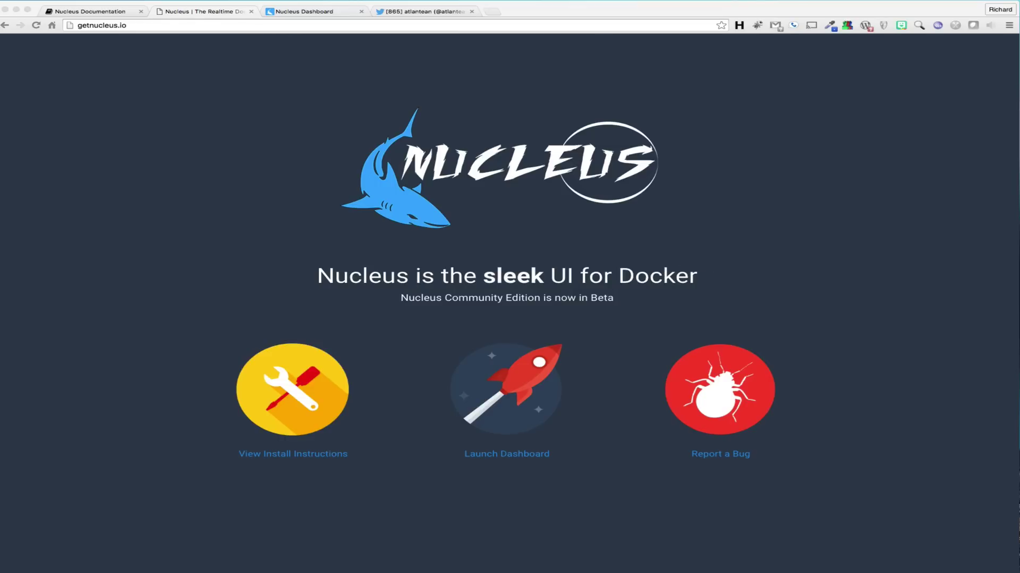
# - Read through the API Setup guide's distro sections in the documentation, then go back to Home
pyautogui.click(105, 11)
pyautogui.click(313, 48)
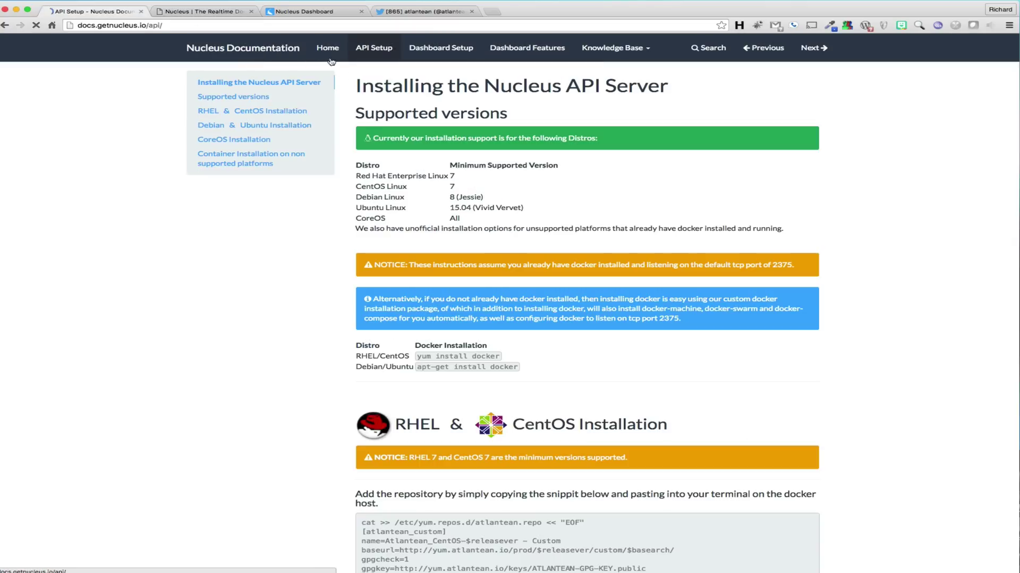
pyautogui.scroll(-5, 495, 137)
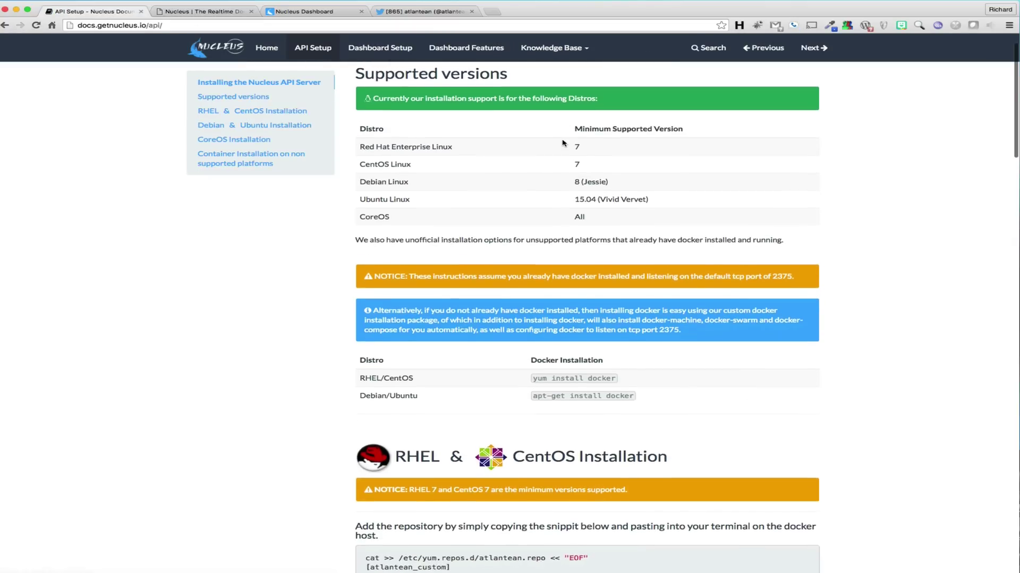
pyautogui.scroll(-10, 563, 143)
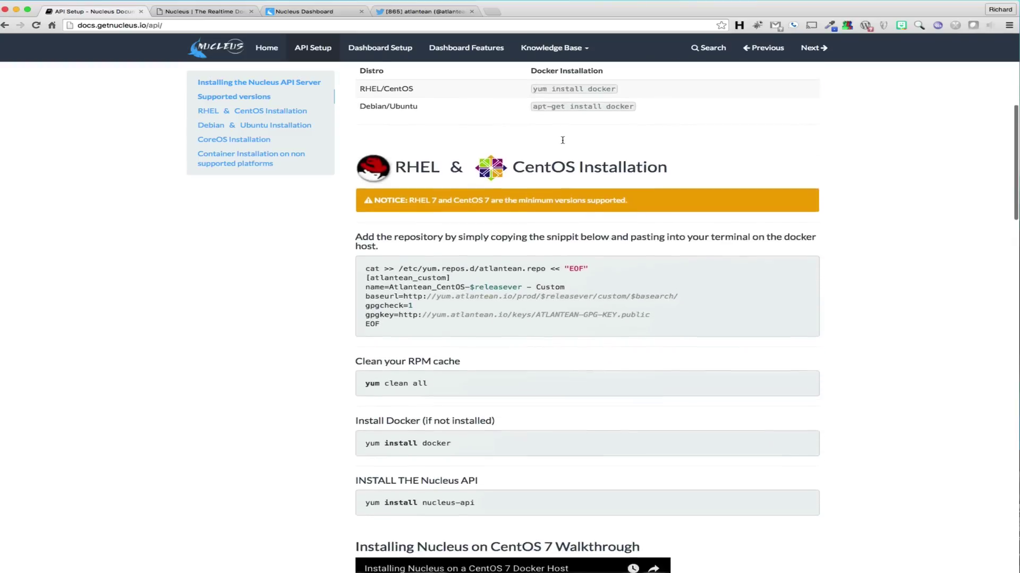
pyautogui.scroll(-9, 562, 140)
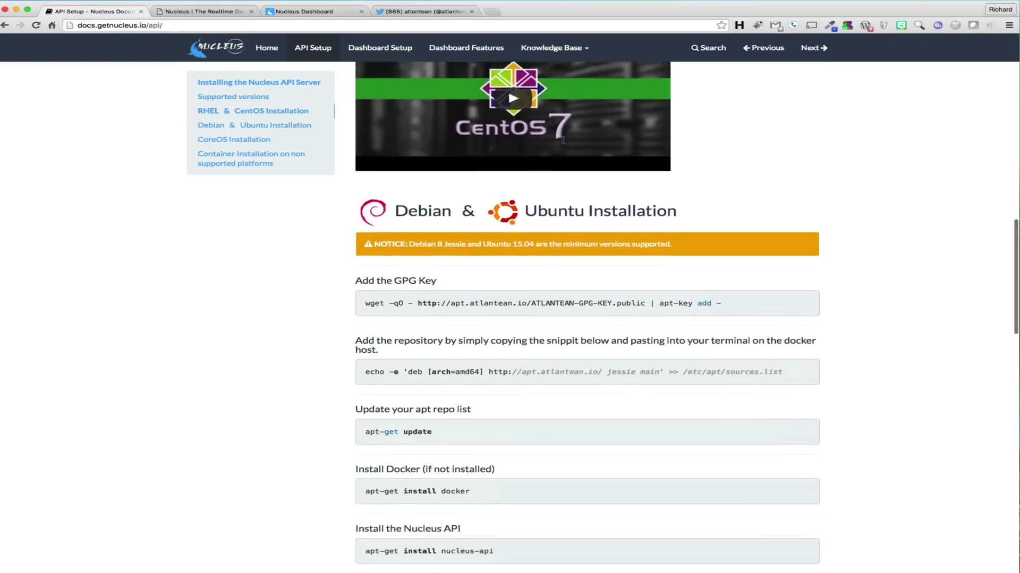
pyautogui.scroll(-12, 563, 140)
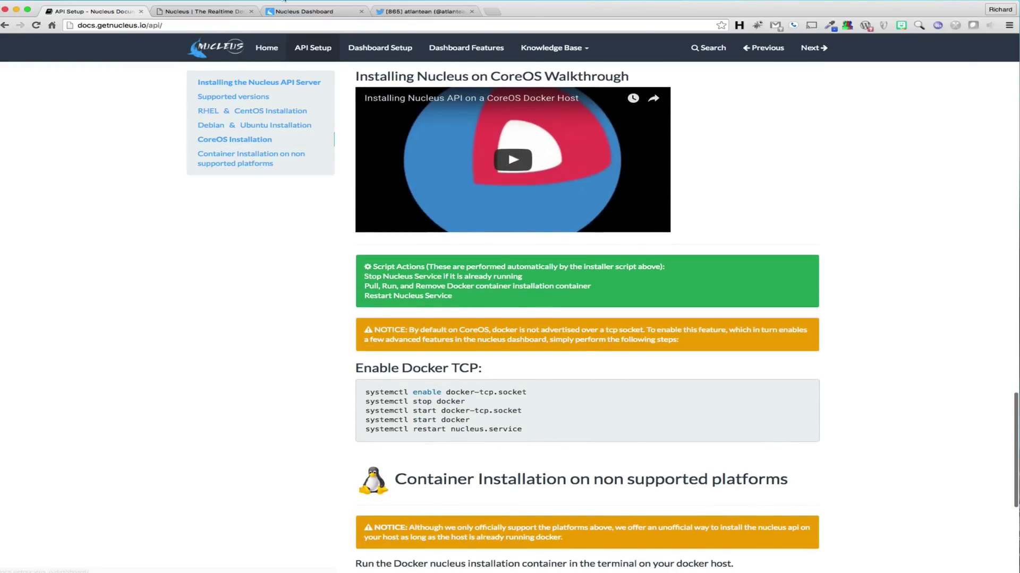
pyautogui.click(266, 49)
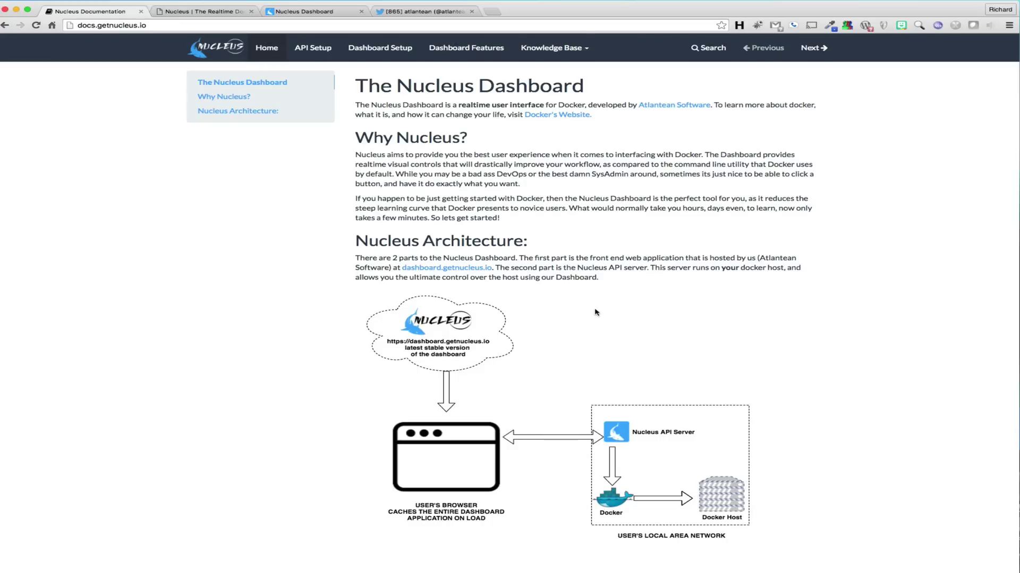
# - Log in to the dashboard and browse the Images and Settings pages, opening the documentation
pyautogui.click(301, 12)
pyautogui.click(538, 323)
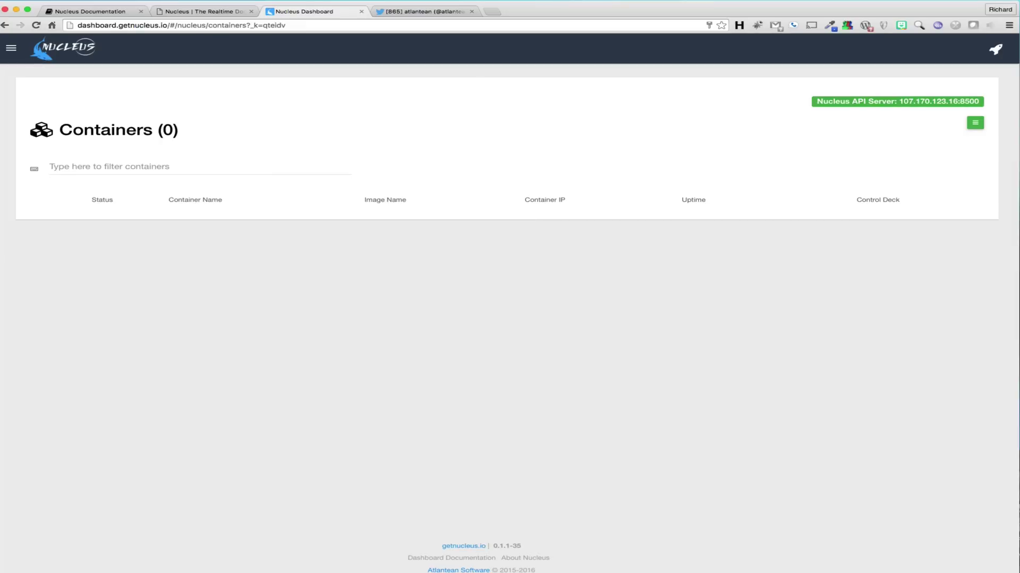
pyautogui.click(11, 49)
pyautogui.click(12, 50)
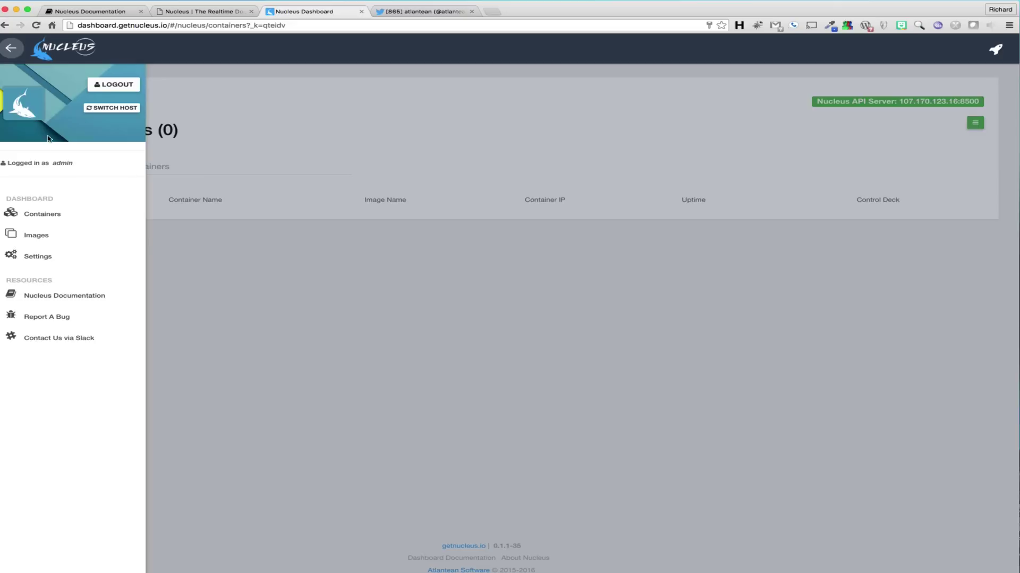
pyautogui.click(51, 237)
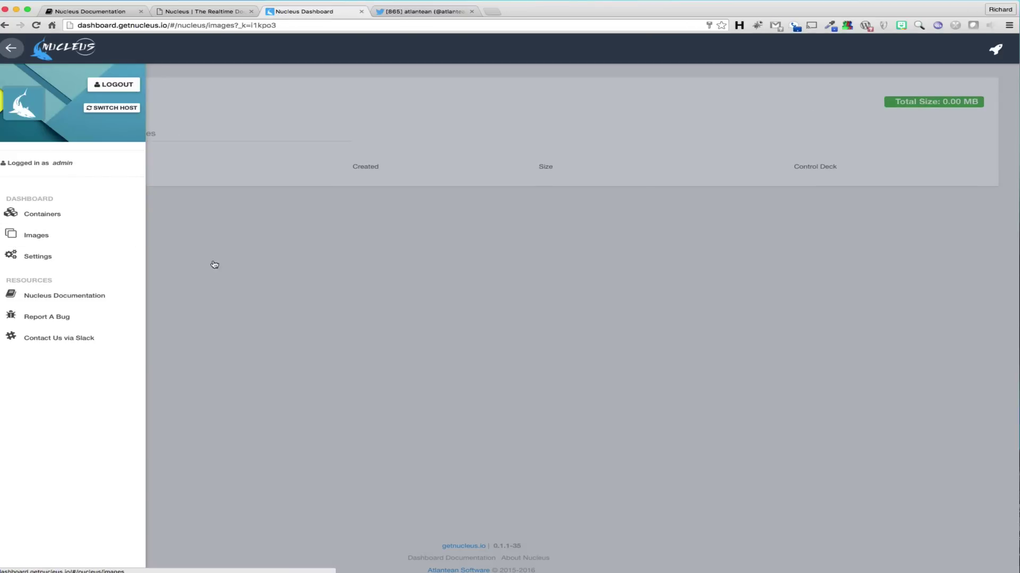
pyautogui.click(76, 257)
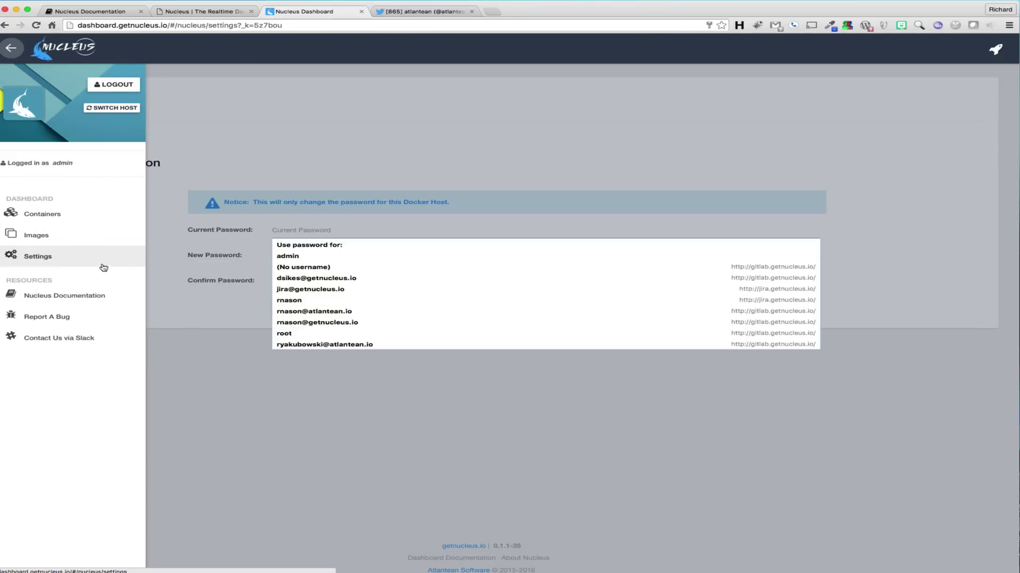
pyautogui.click(64, 297)
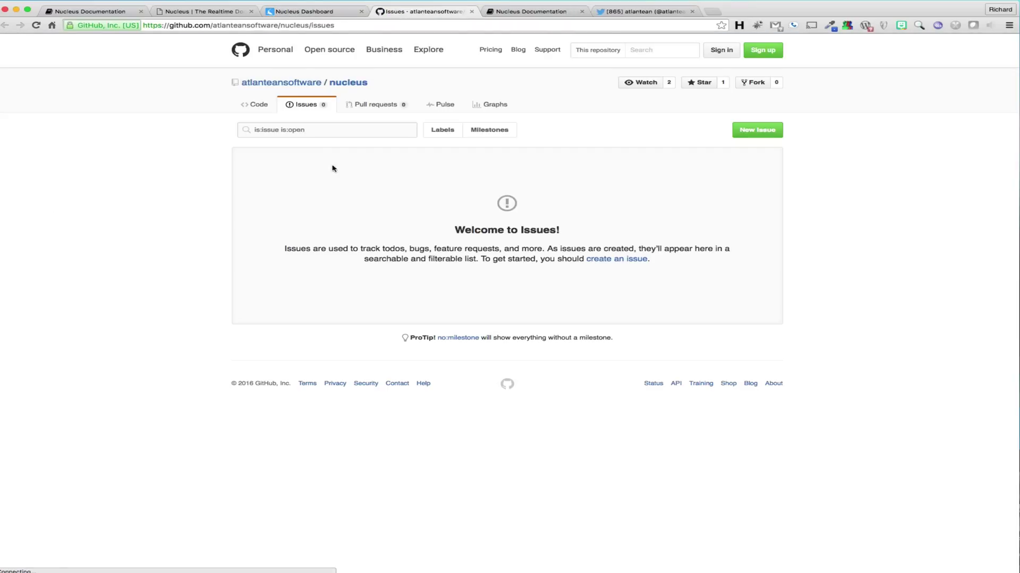
# - Close the extra tabs, then switch host to 107.170.123.16:8500 and log in again
pyautogui.click(305, 11)
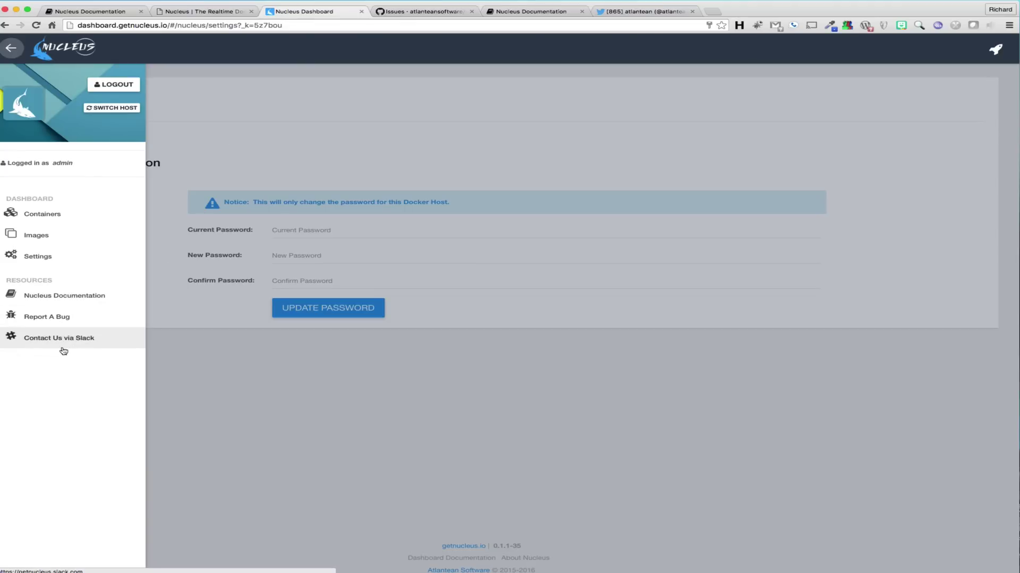
pyautogui.click(471, 12)
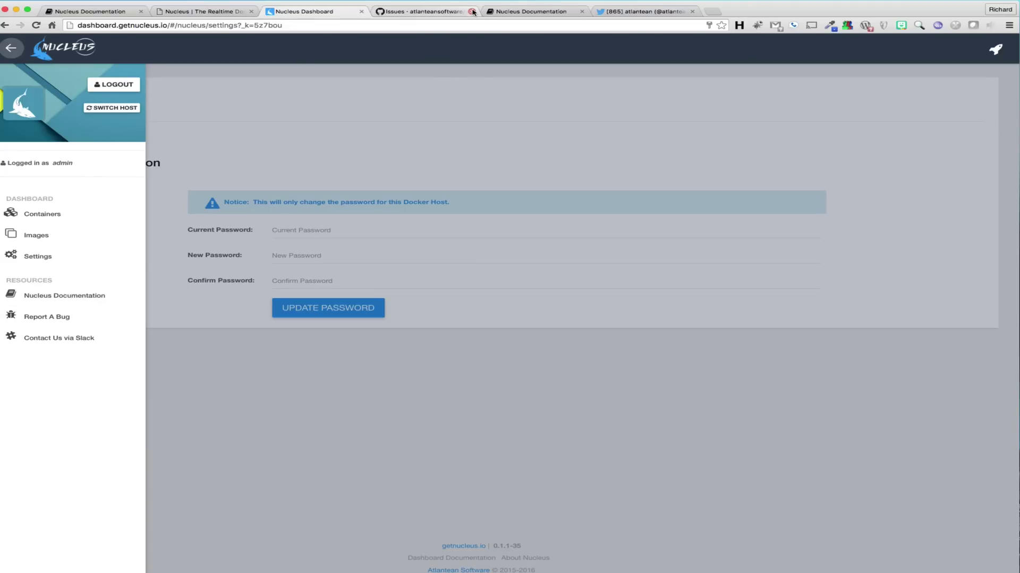
pyautogui.click(472, 11)
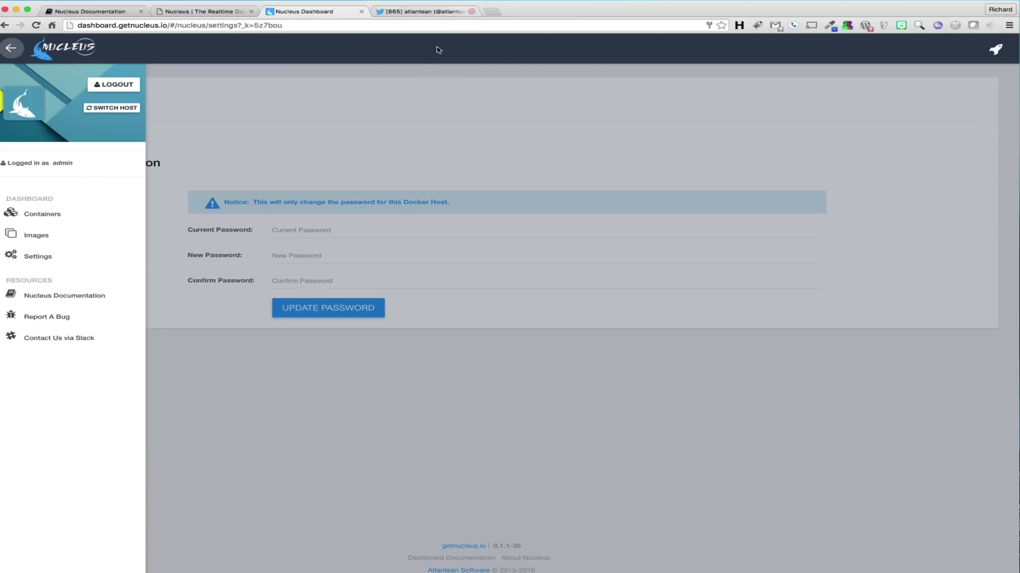
pyautogui.click(127, 109)
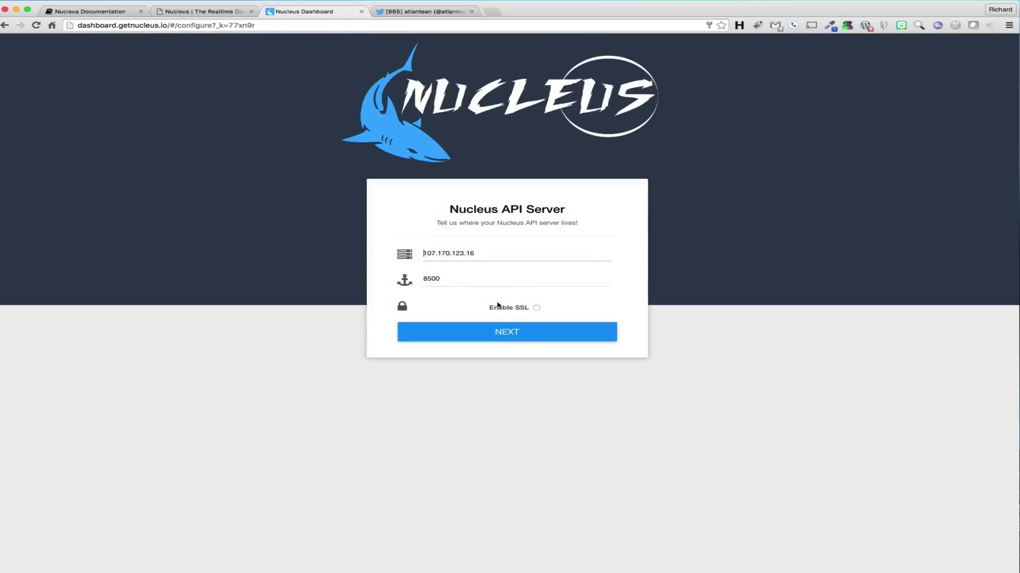
pyautogui.click(491, 331)
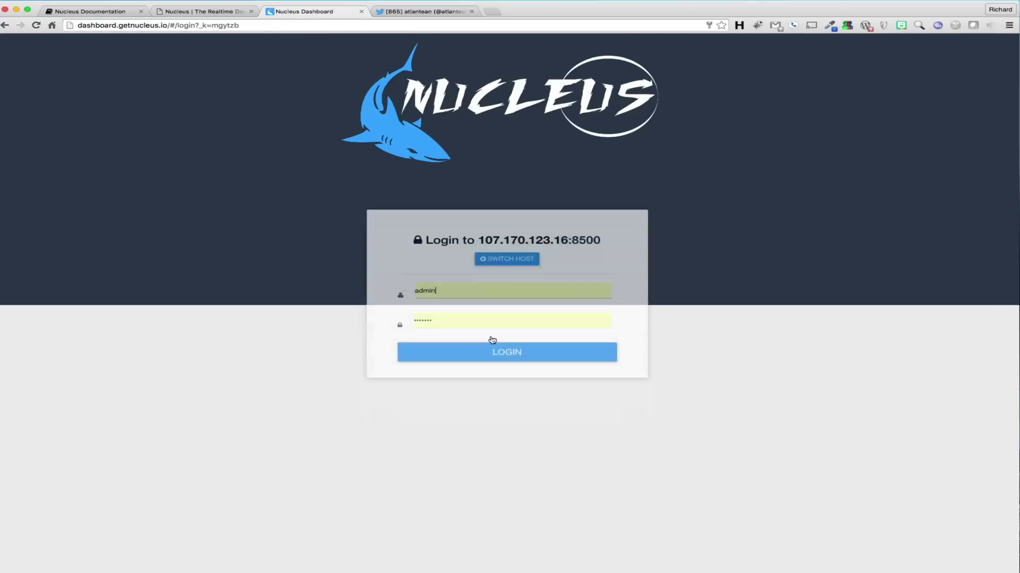
pyautogui.click(486, 322)
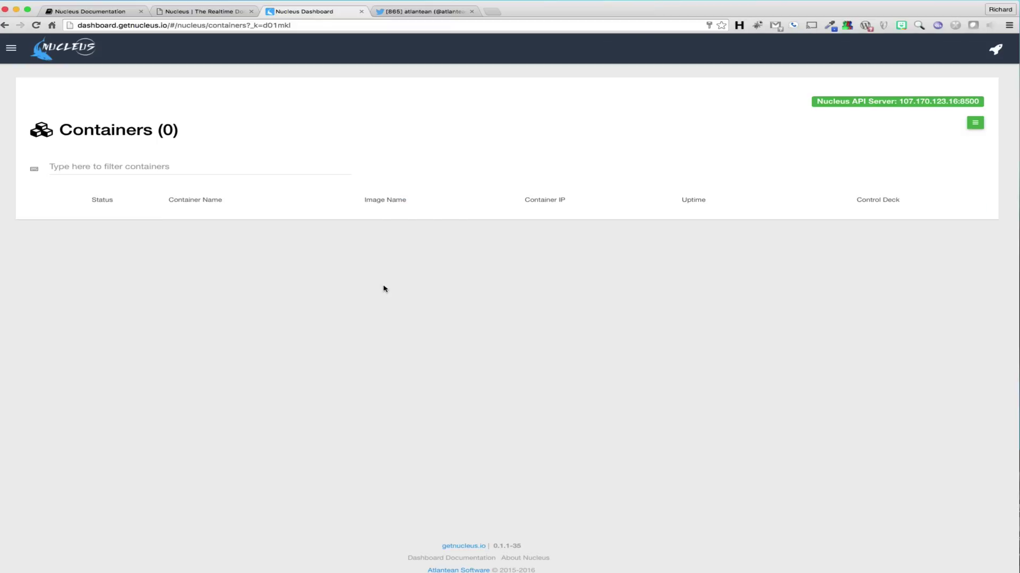
pyautogui.click(12, 50)
pyautogui.click(48, 235)
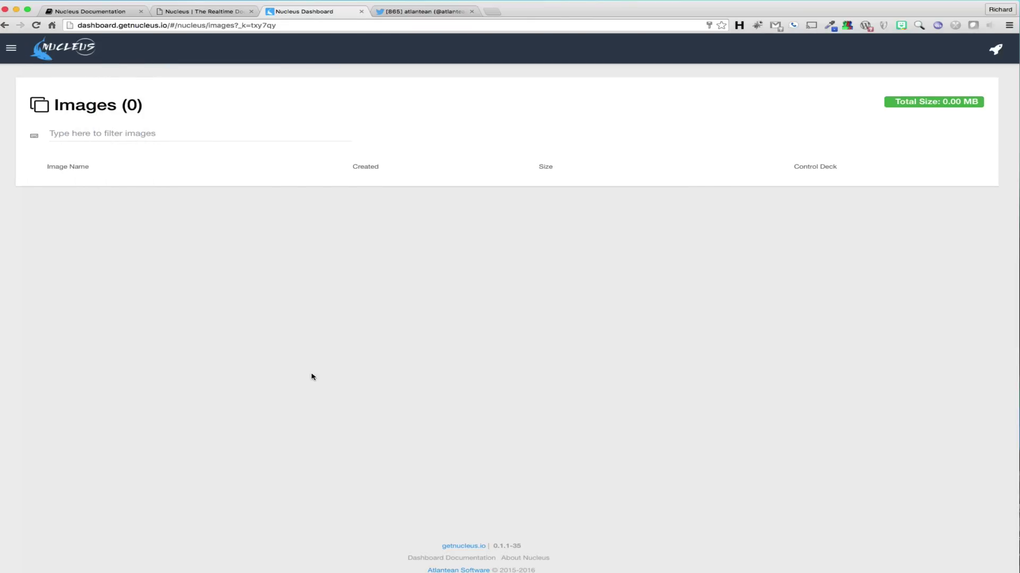
pyautogui.click(12, 50)
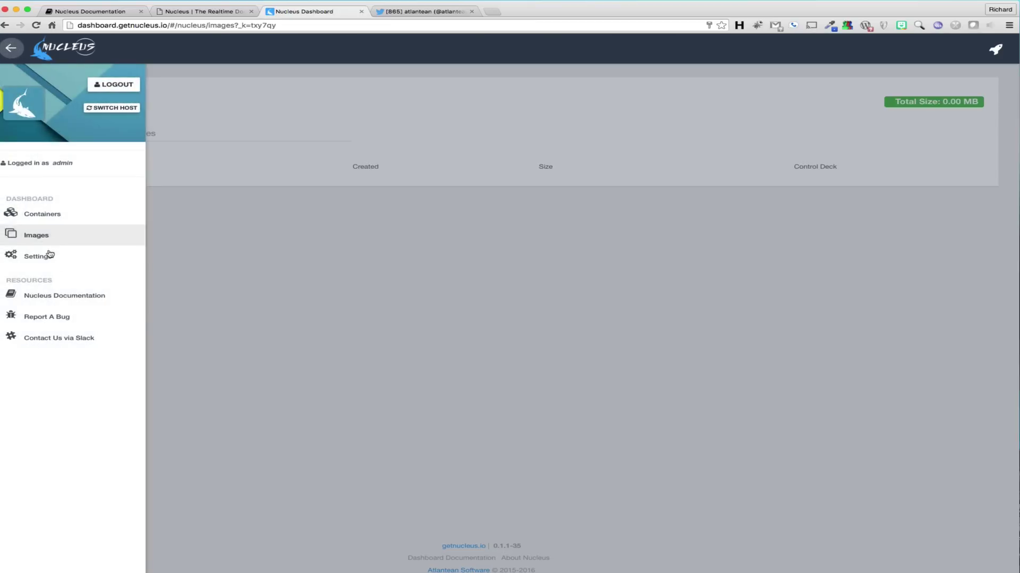
pyautogui.click(49, 255)
pyautogui.click(308, 382)
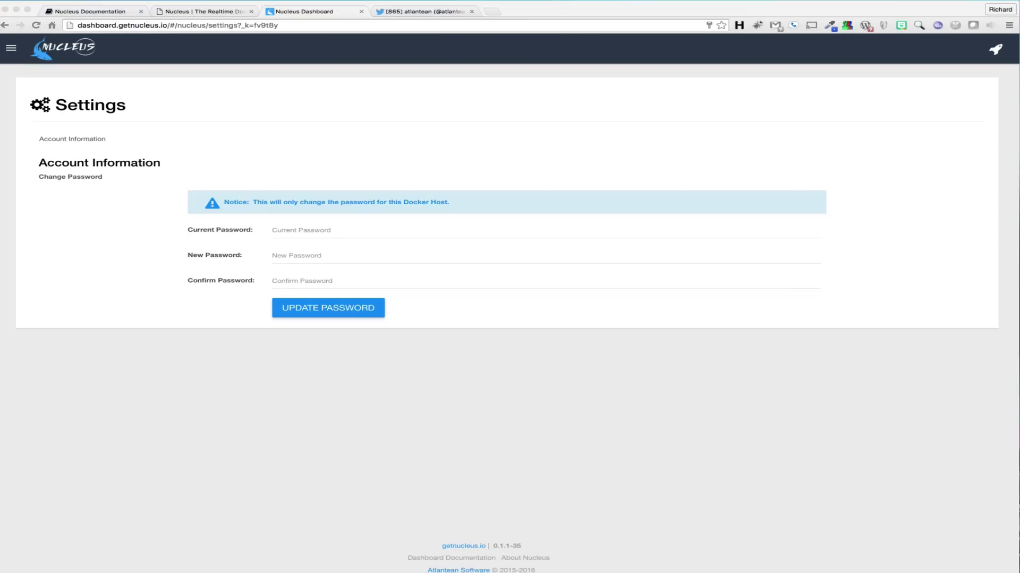
pyautogui.click(11, 49)
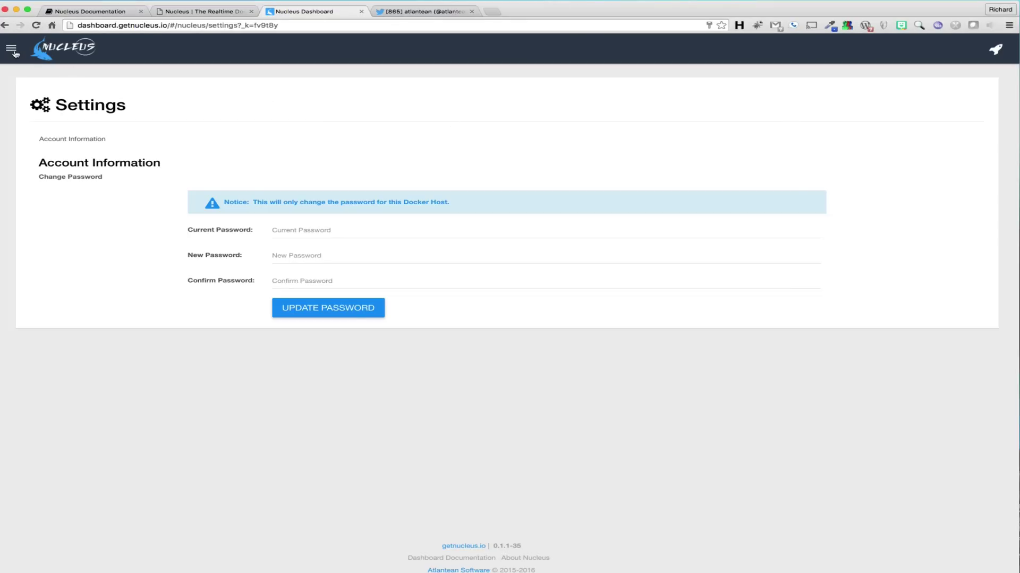
pyautogui.click(42, 214)
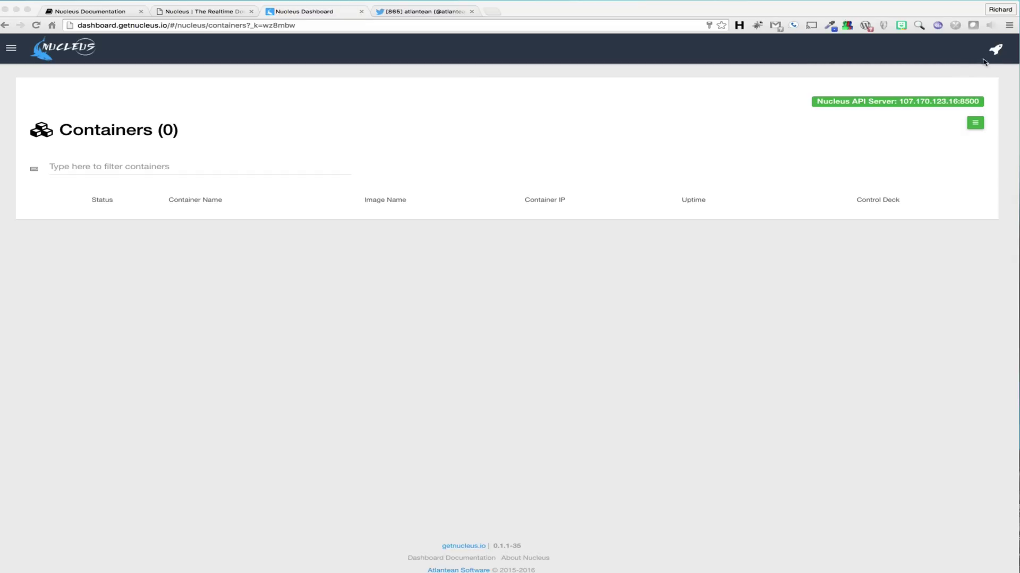
# - Run 'docker run -it -d --name jenkins -h jenkins -p 8080:8080 appcontainers/jenkins /bin/bash' from the statement bar
pyautogui.click(996, 52)
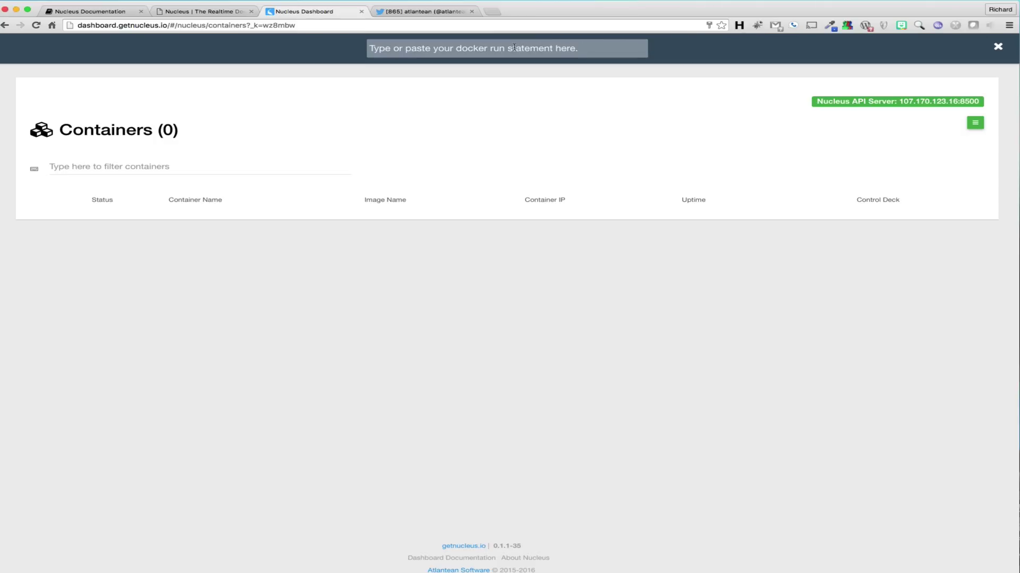
pyautogui.press('super+v')
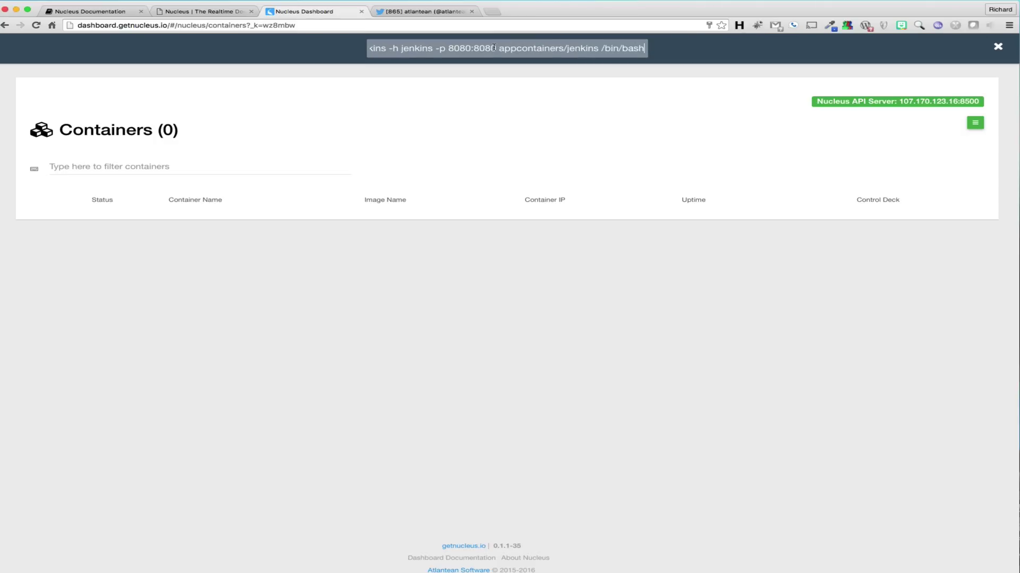
pyautogui.hscroll(-10, 493, 48)
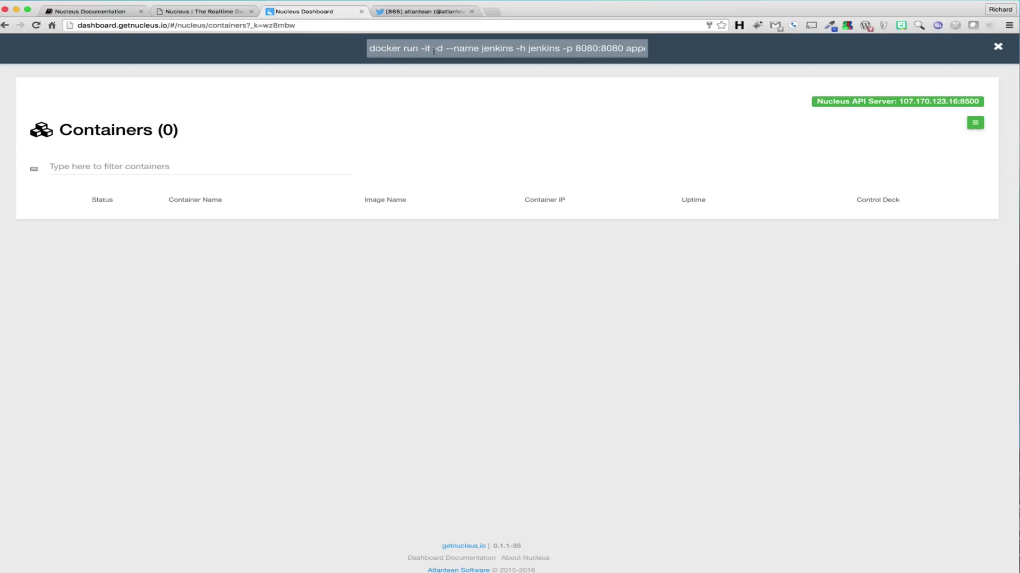
pyautogui.hscroll(3, 434, 52)
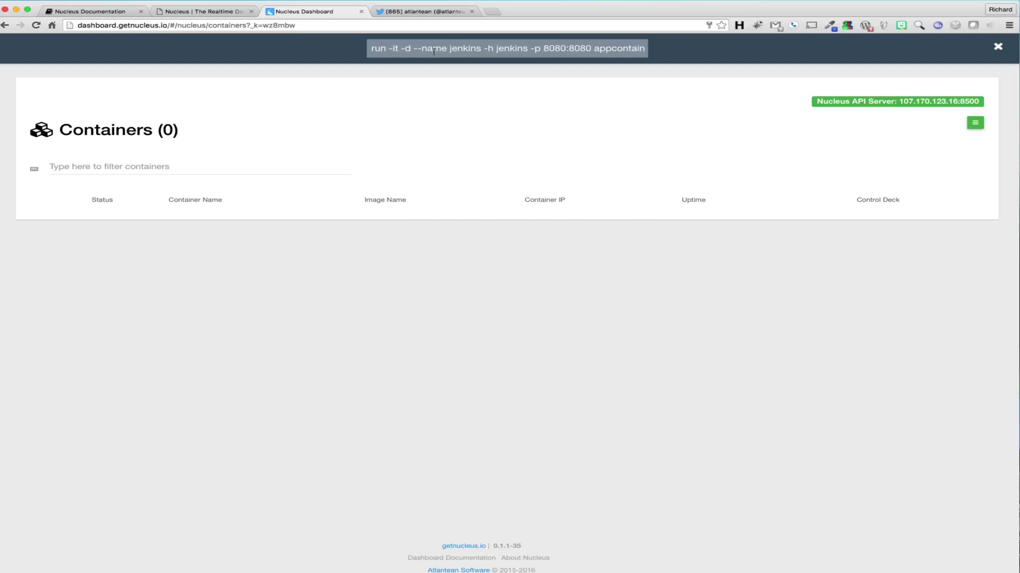
pyautogui.hscroll(3, 434, 51)
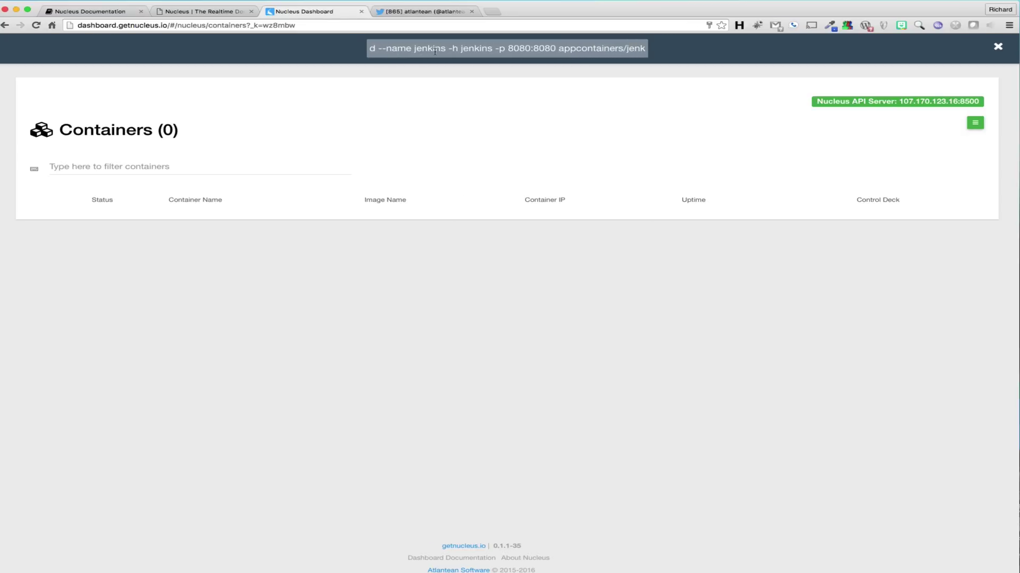
pyautogui.hscroll(2, 445, 50)
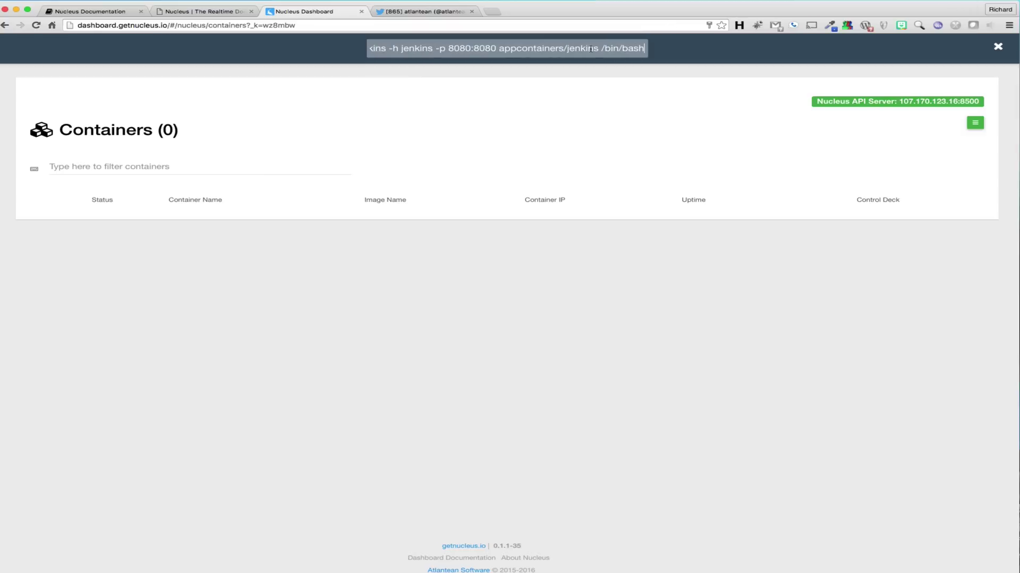
pyautogui.press('Return')
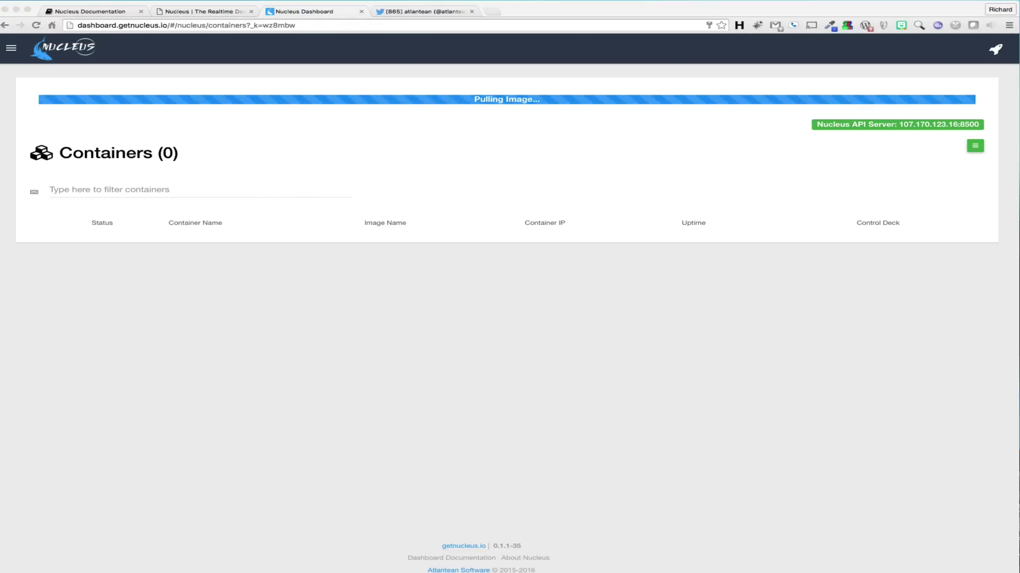
# - In the server terminal, run the for-loop that starts ten busybox containers
pyautogui.press('super+Tab')
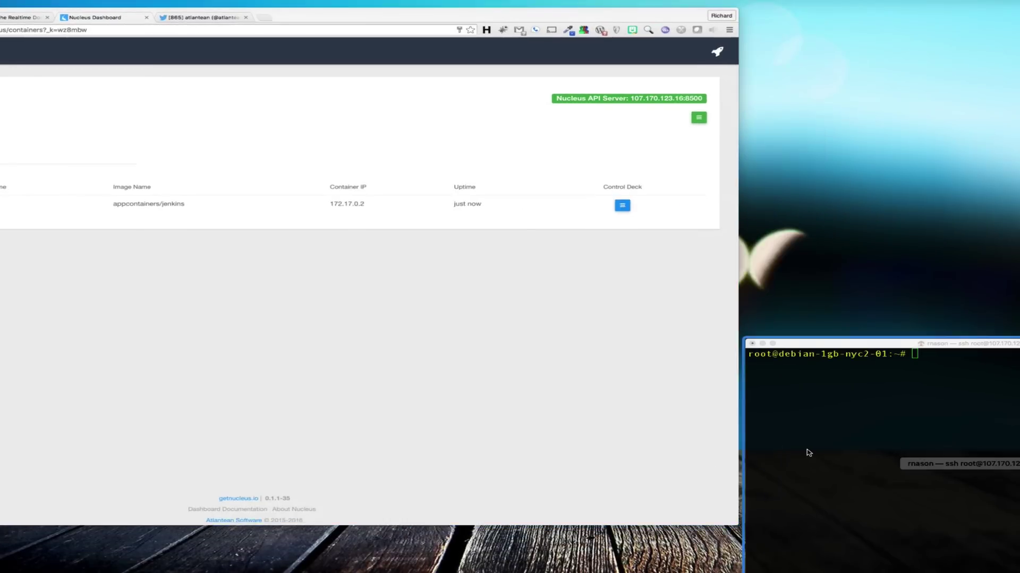
pyautogui.write('for x in {1..10}; do docker run -it -d --name busybox$x -h busybox$x -p 8$x:80 busybox /bin/sh; done')
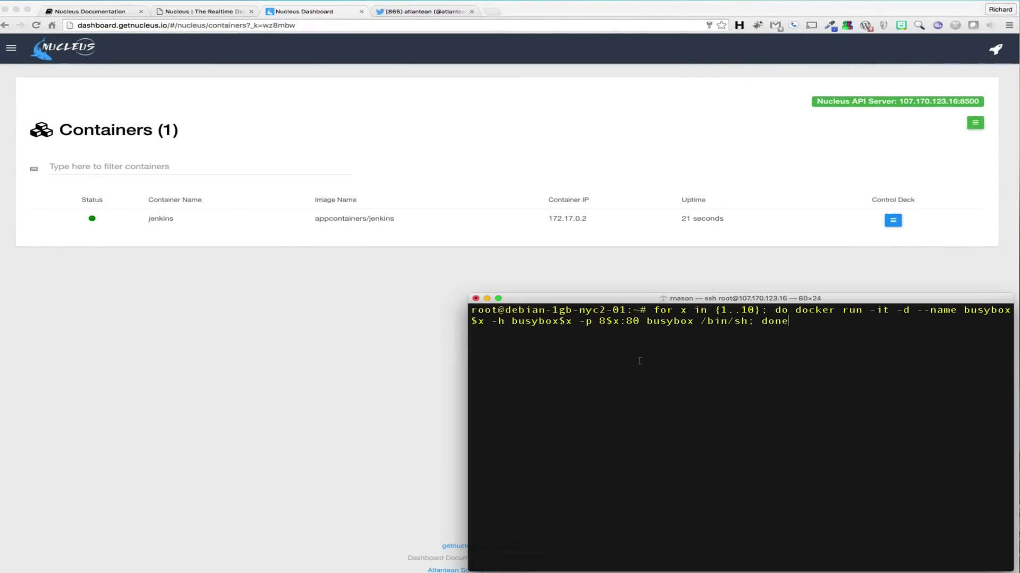
pyautogui.press('Return')
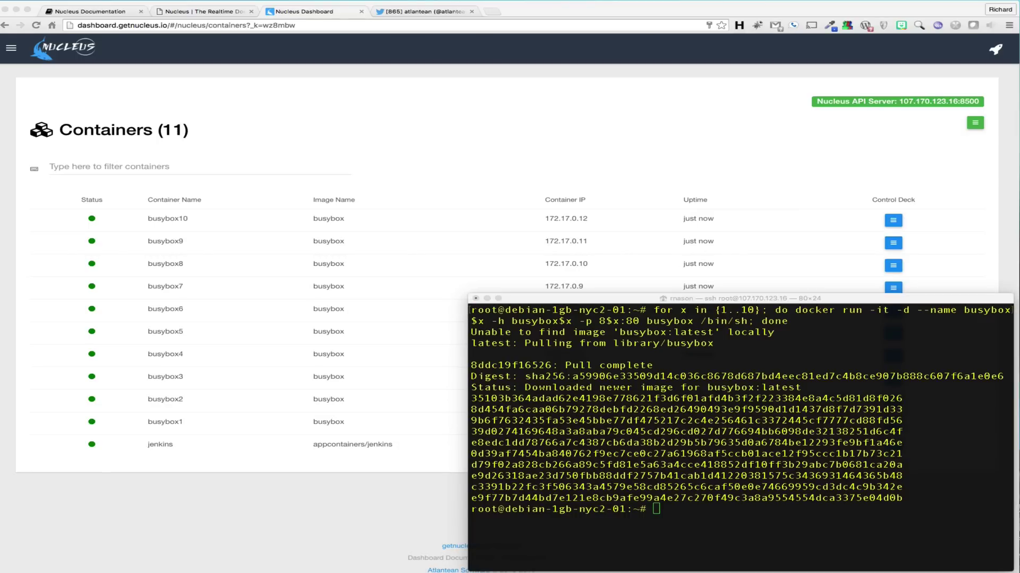
# - Paste the docker run command for the appcontainers/apache container, then return to the dashboard
pyautogui.click(664, 444)
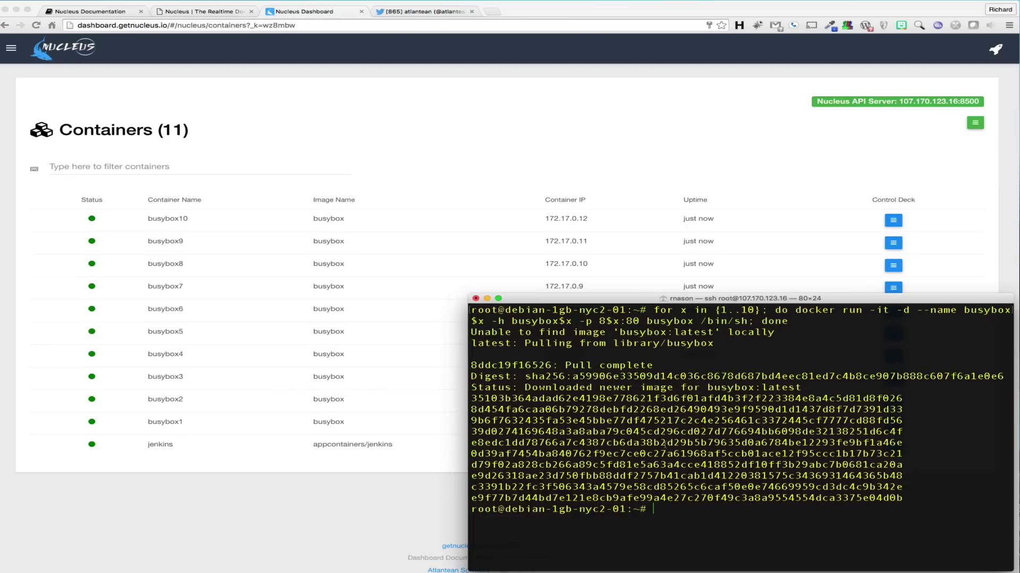
pyautogui.press('Return')
pyautogui.press('Return')
pyautogui.press('Return')
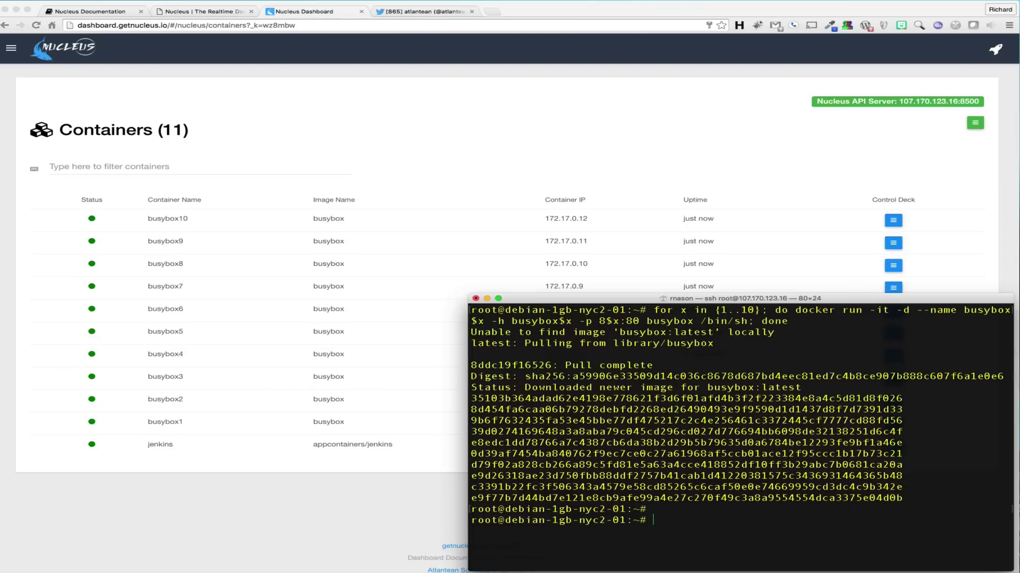
pyautogui.write('docker run -it -d --name apache -h apache -p 80:80 -p 443:443 appcontainers/apache /bin/bash')
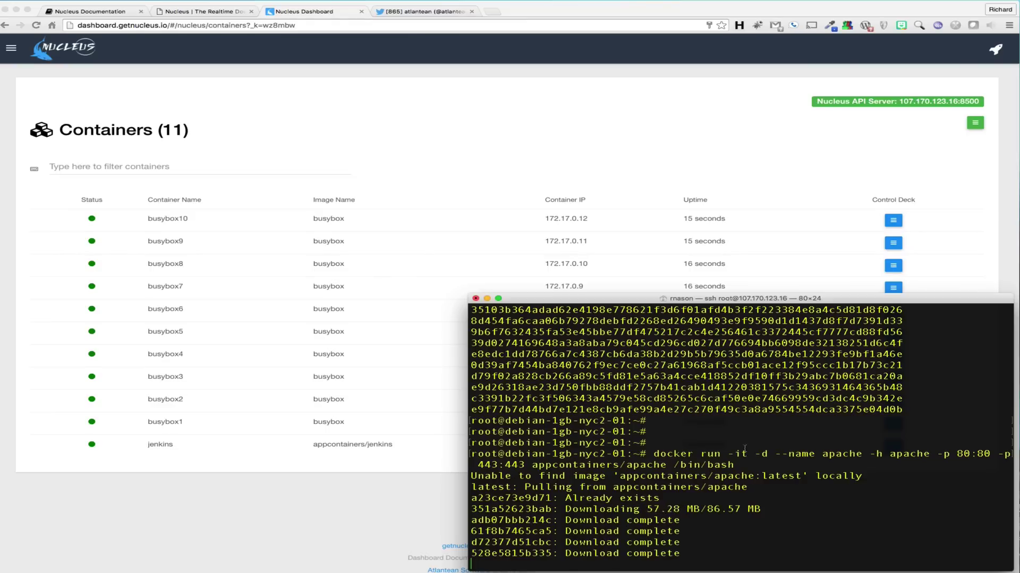
pyautogui.click(411, 474)
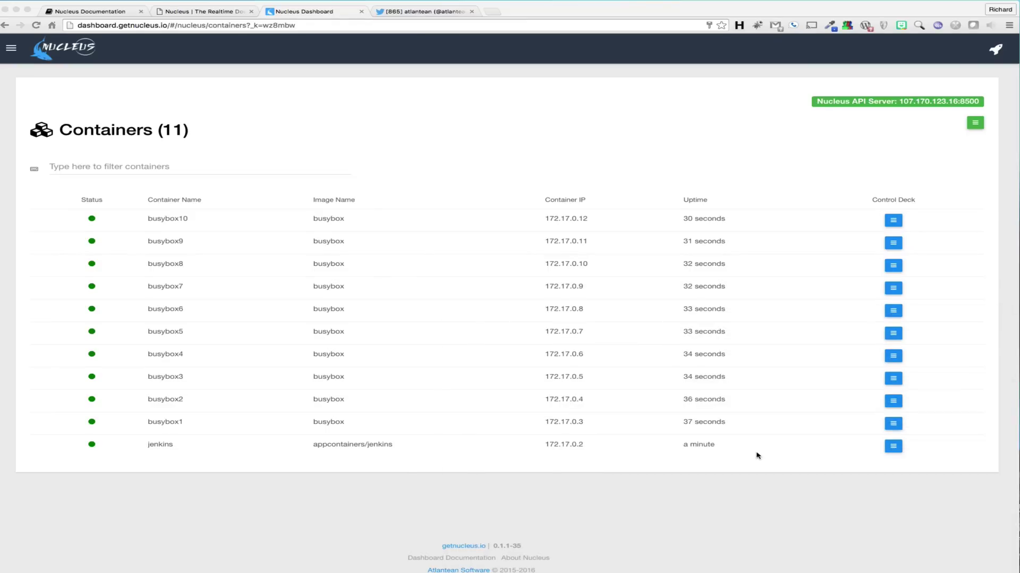
# - Stop the busybox1 container and remove it
pyautogui.click(894, 424)
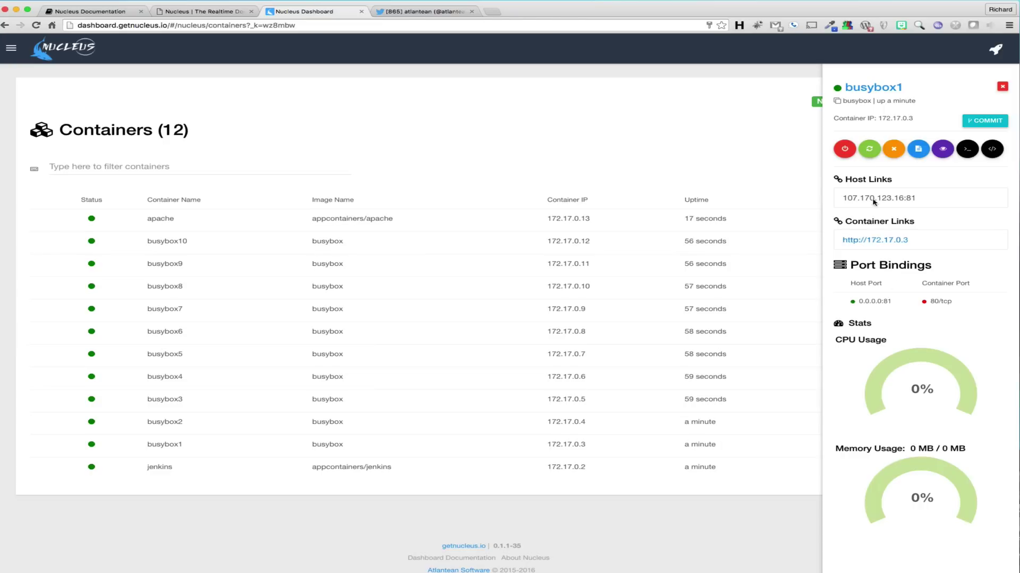
pyautogui.click(845, 150)
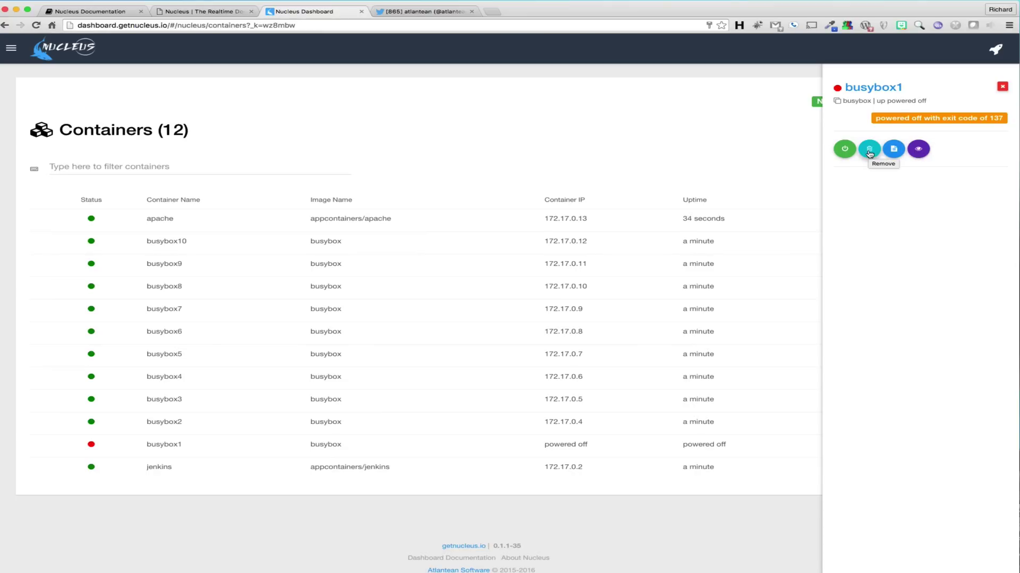
pyautogui.click(869, 154)
pyautogui.click(872, 155)
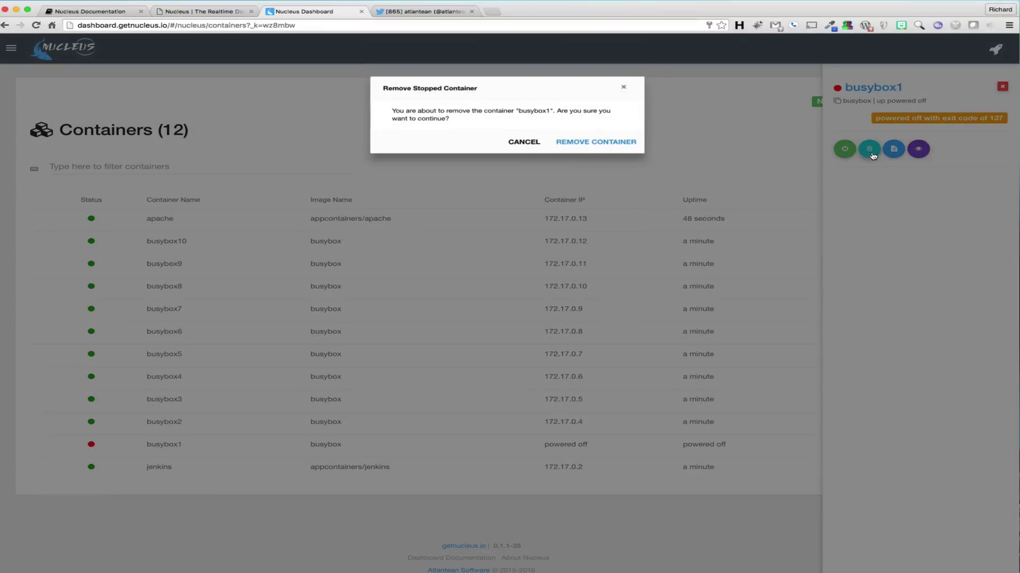
pyautogui.click(602, 143)
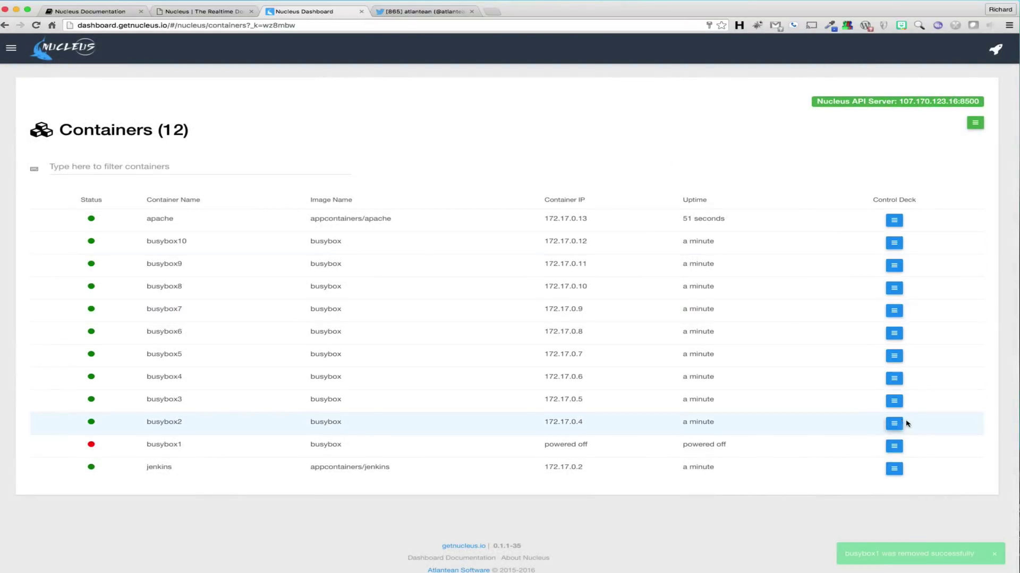
# - Kill the busybox2 container and remove it
pyautogui.click(900, 425)
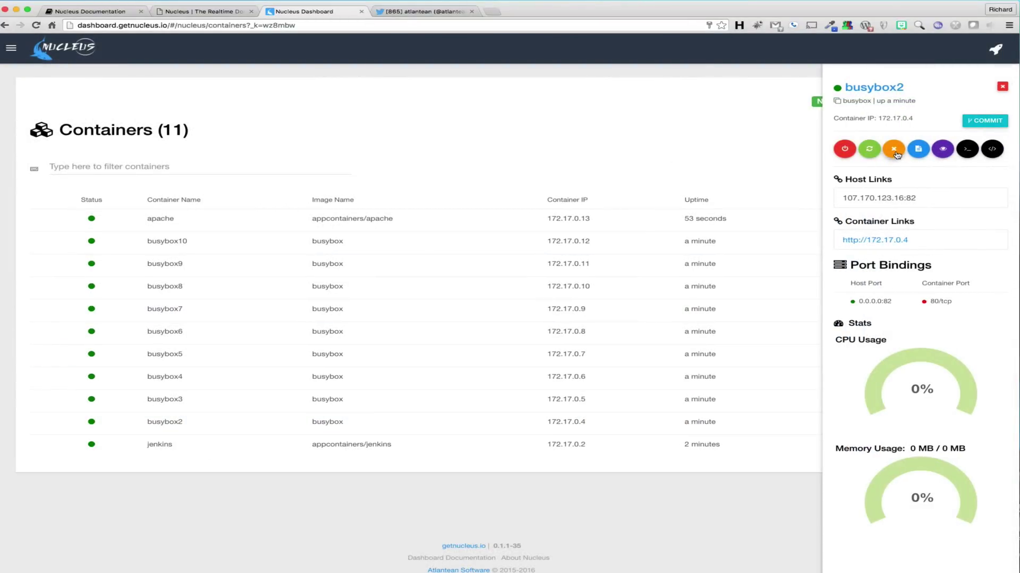
pyautogui.click(894, 153)
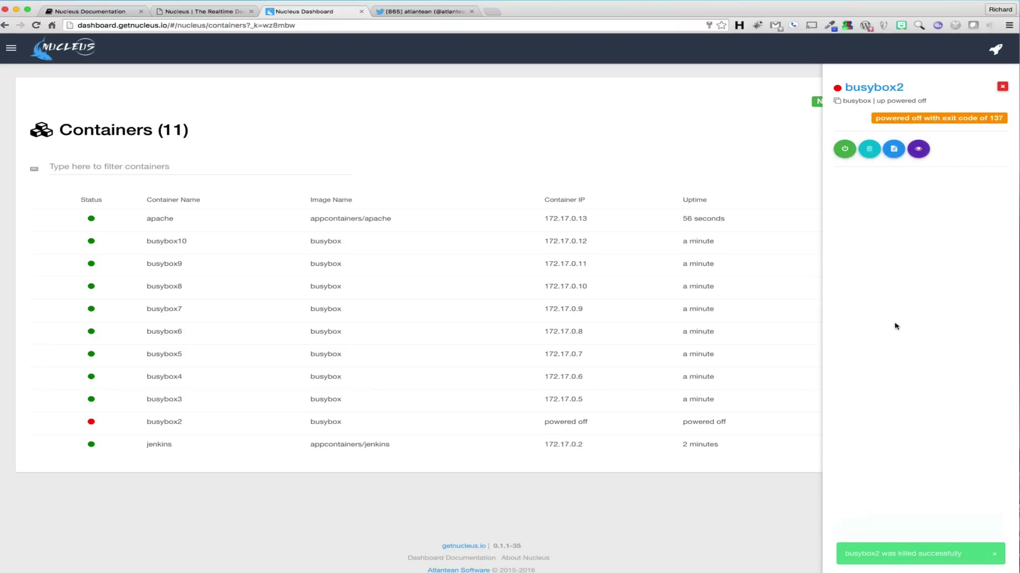
pyautogui.click(869, 150)
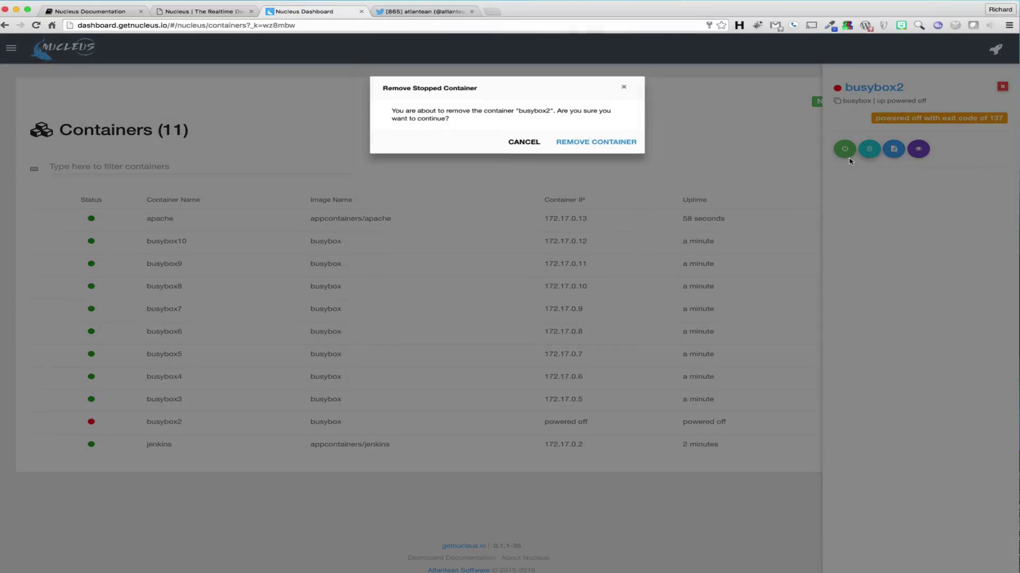
pyautogui.click(632, 143)
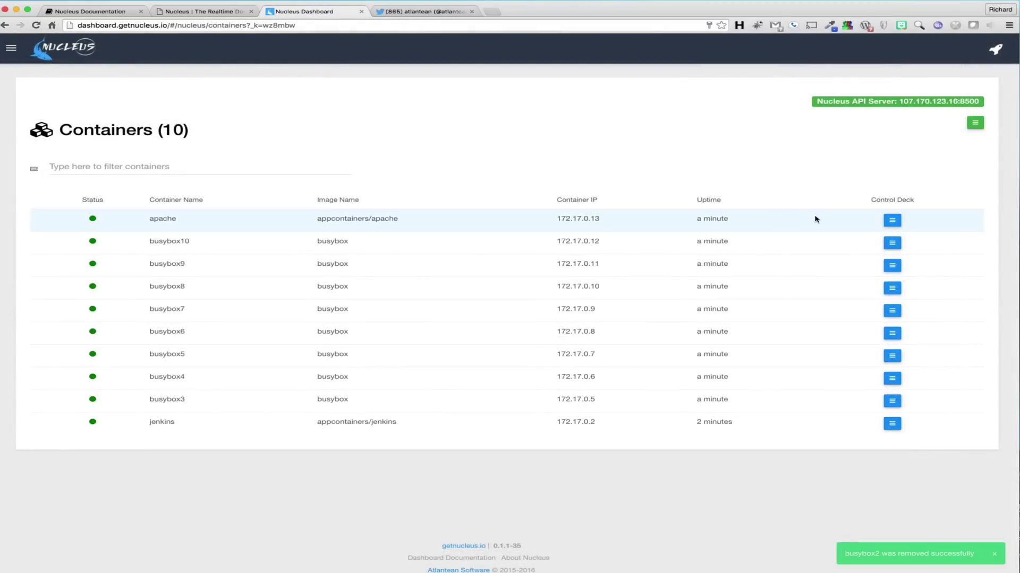
pyautogui.click(884, 223)
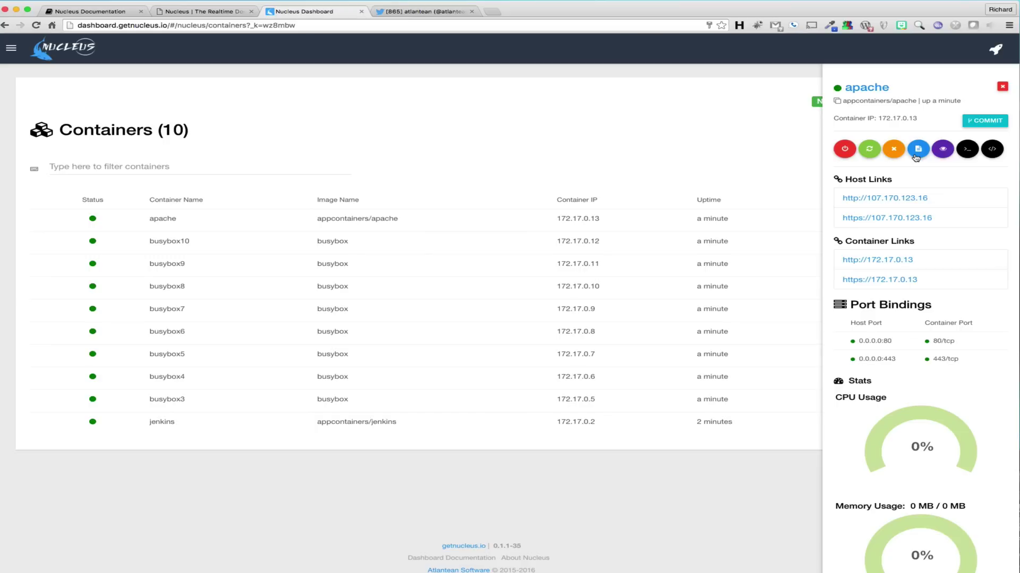
# - Open apache's logs and its inspect JSON (IP 172.17.0.13, port 80 bound) in popup windows
pyautogui.click(916, 151)
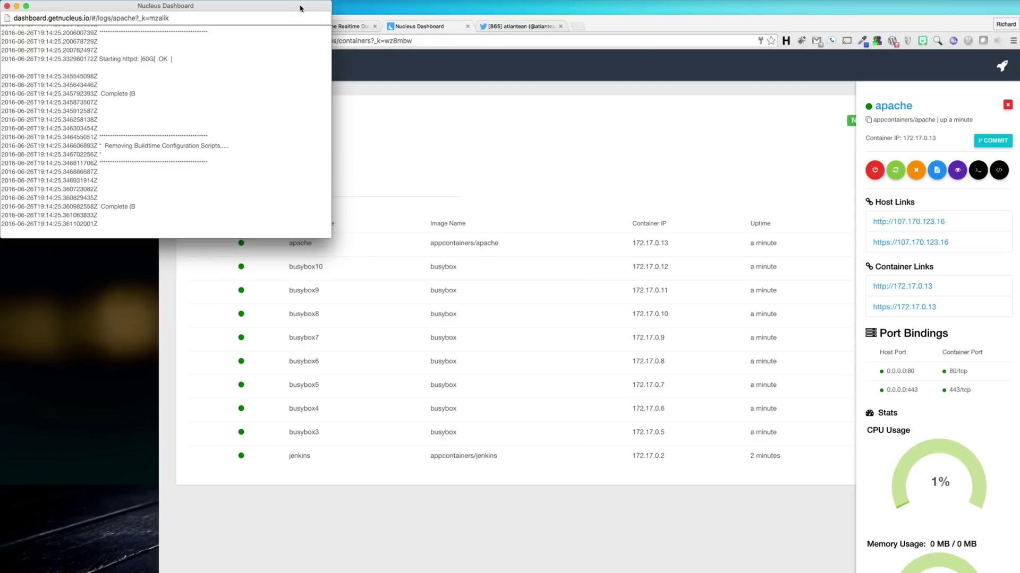
pyautogui.click(958, 175)
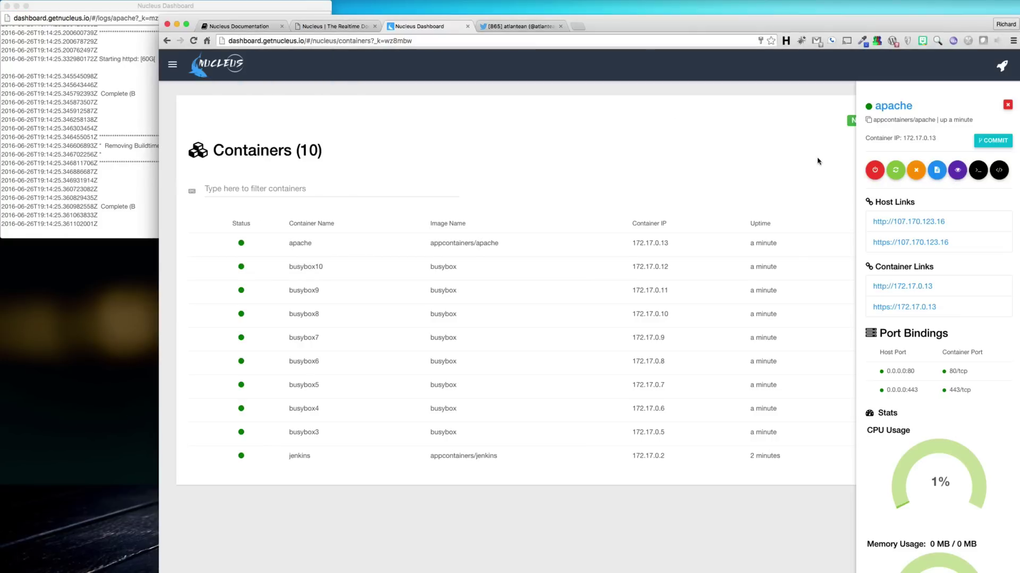
pyautogui.click(957, 173)
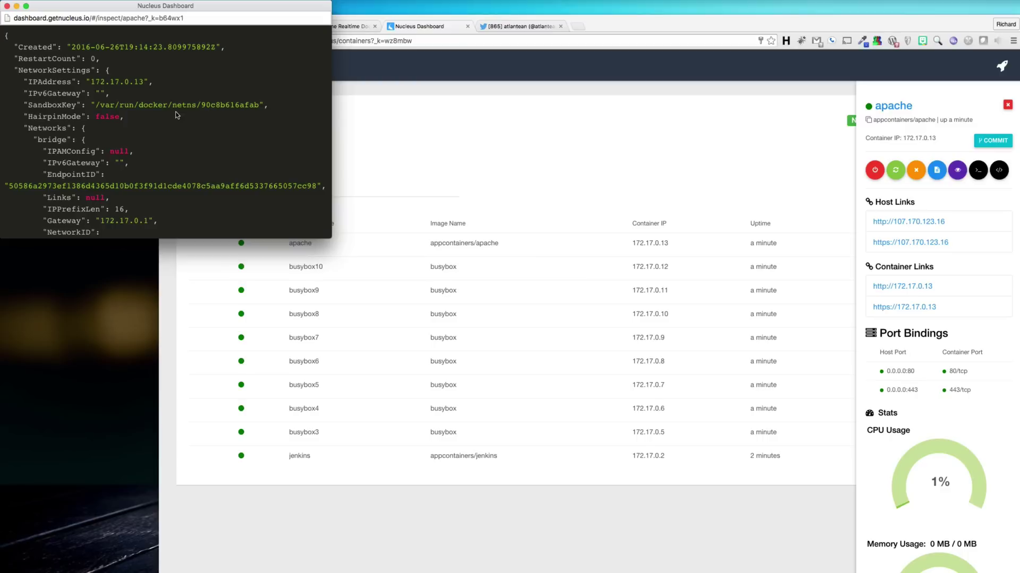
pyautogui.scroll(-10, 176, 115)
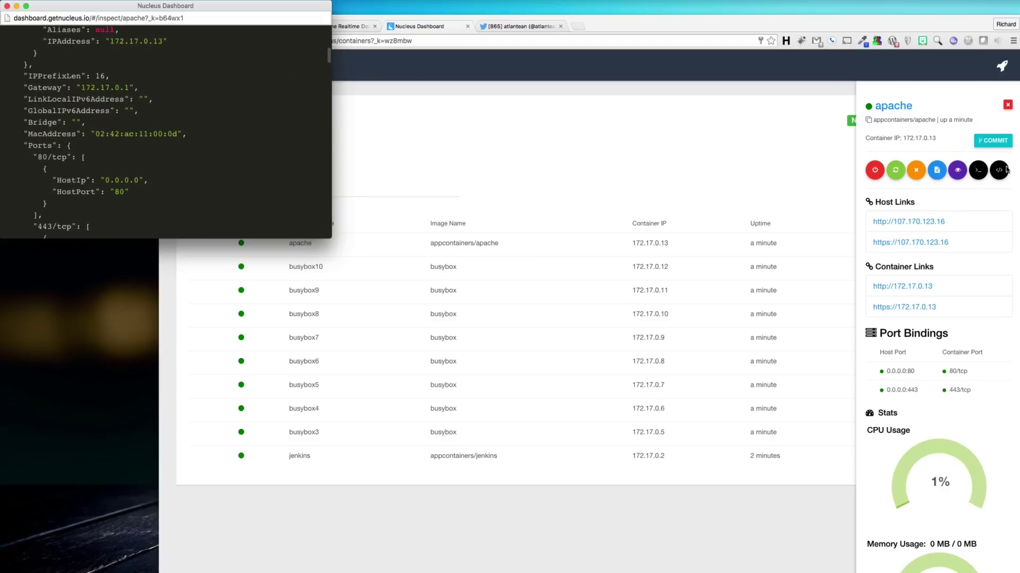
pyautogui.click(978, 172)
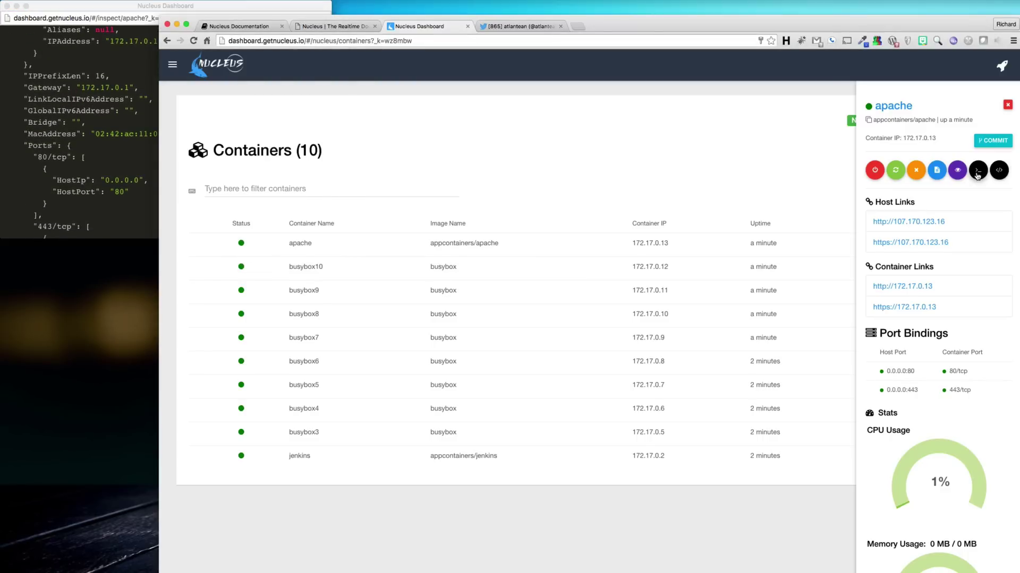
# - Run ls in a shell attached to the apache container, then close the popup windows
pyautogui.click(977, 173)
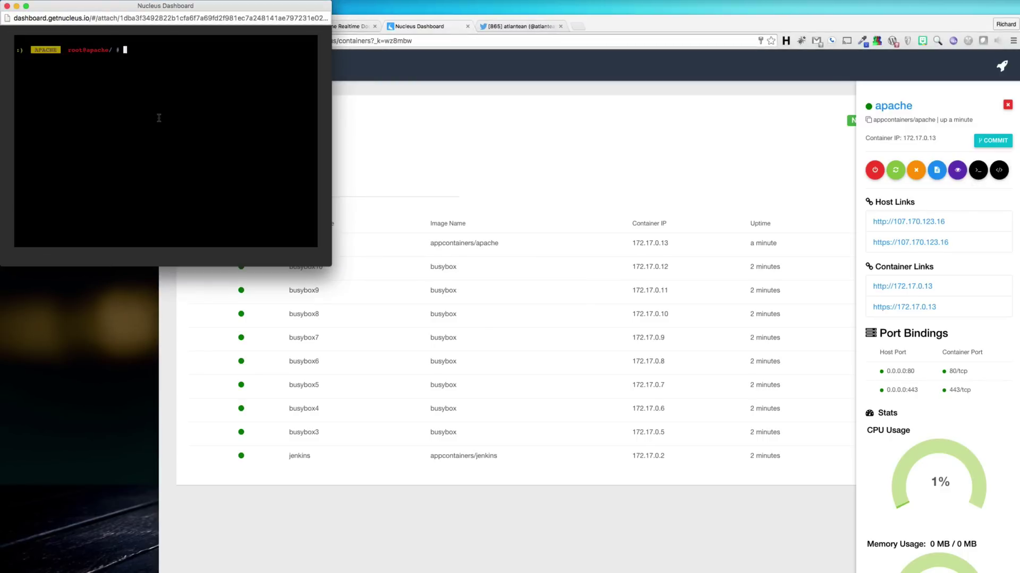
pyautogui.write('ls -lah')
pyautogui.press('Return')
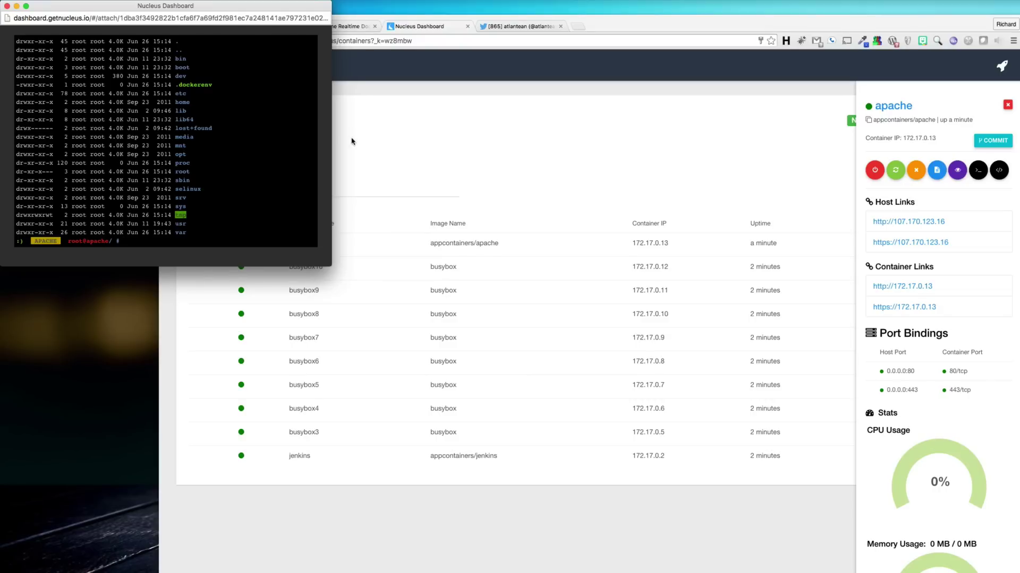
pyautogui.click(7, 7)
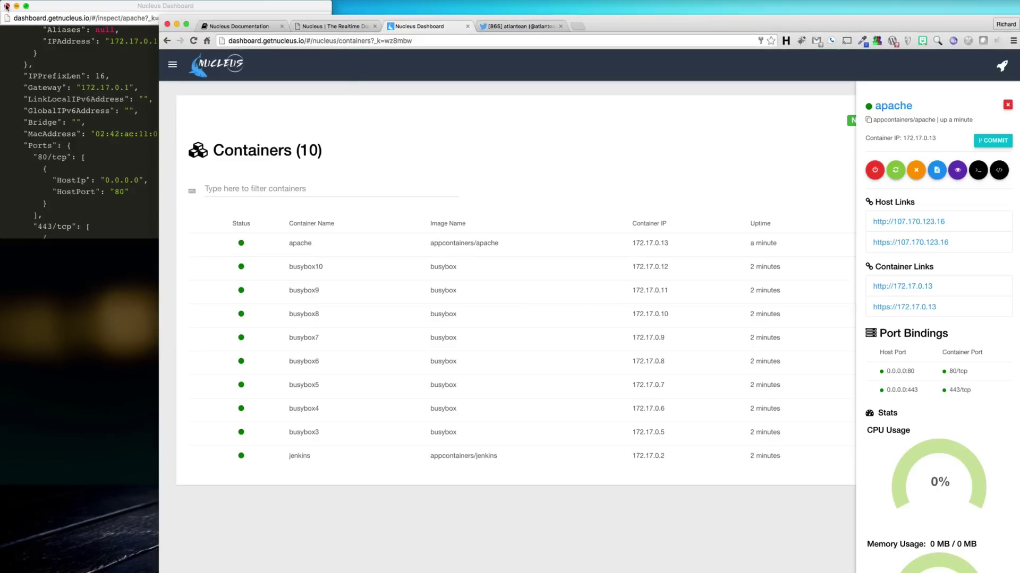
pyautogui.click(7, 6)
pyautogui.click(6, 7)
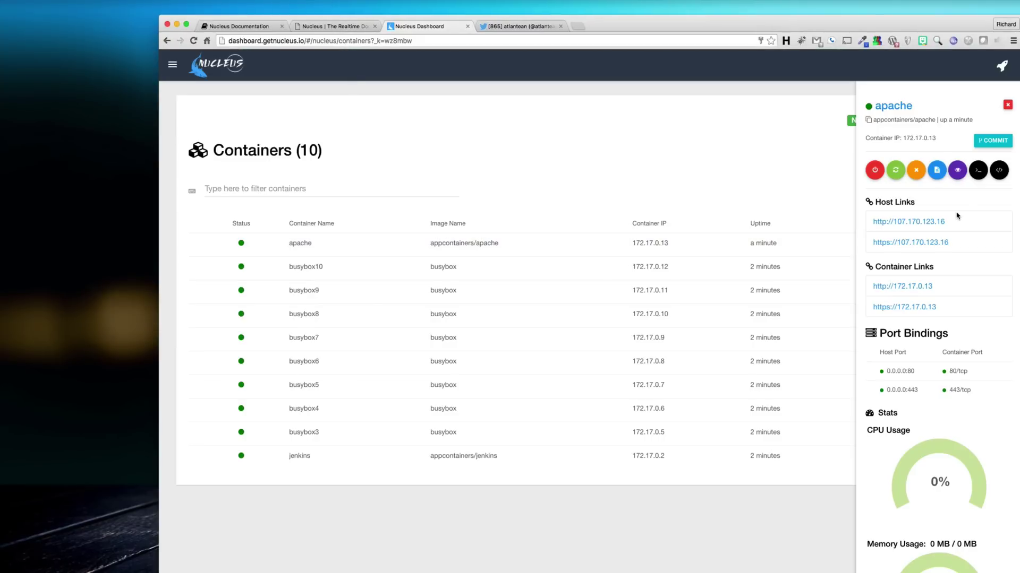
# - Run ps -elf in apache's exec console to list its httpd processes, then close it
pyautogui.click(1005, 175)
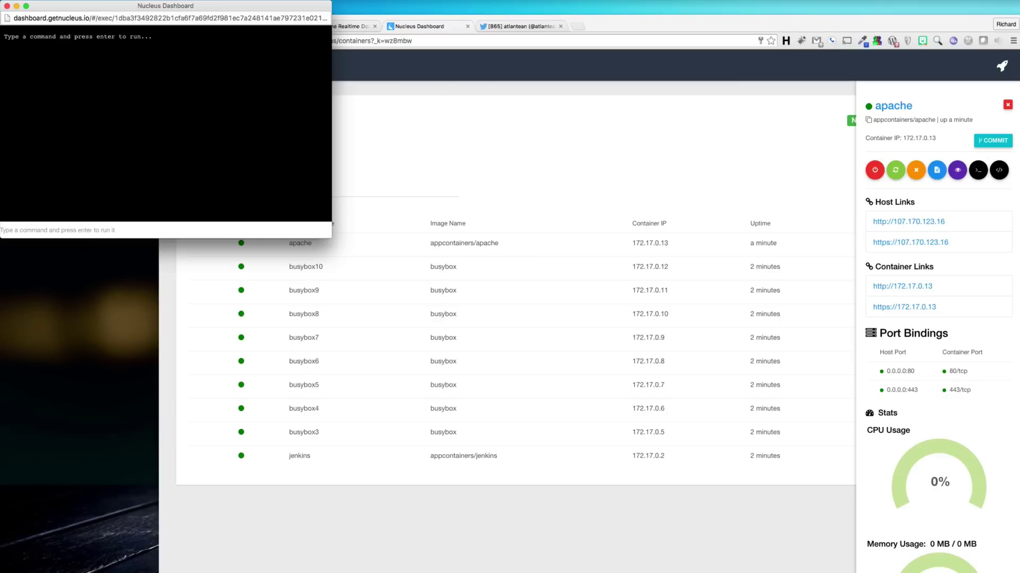
pyautogui.write('ps -elf')
pyautogui.moveTo(143, 8); pyautogui.dragTo(182, 32)
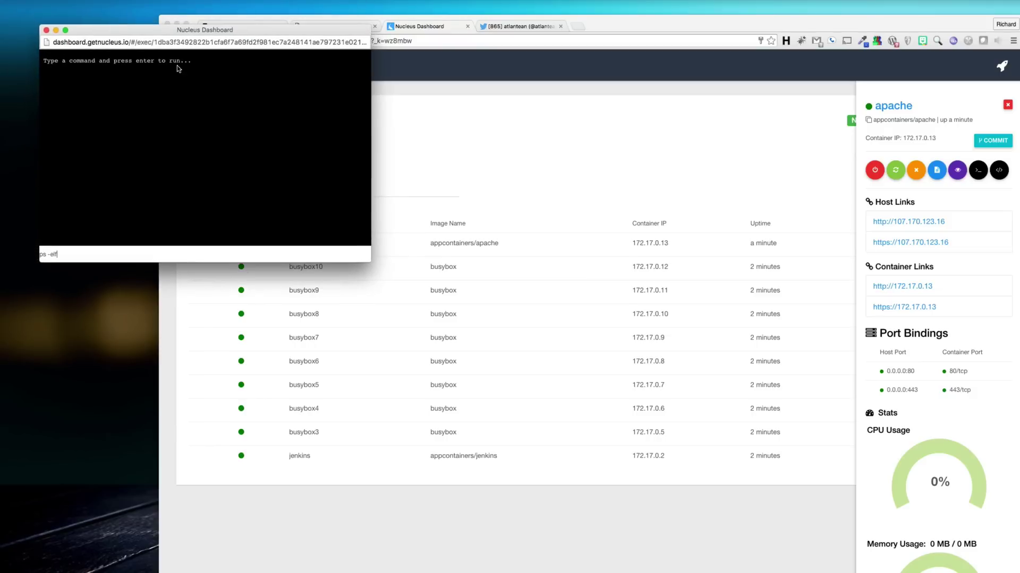
pyautogui.press('Return')
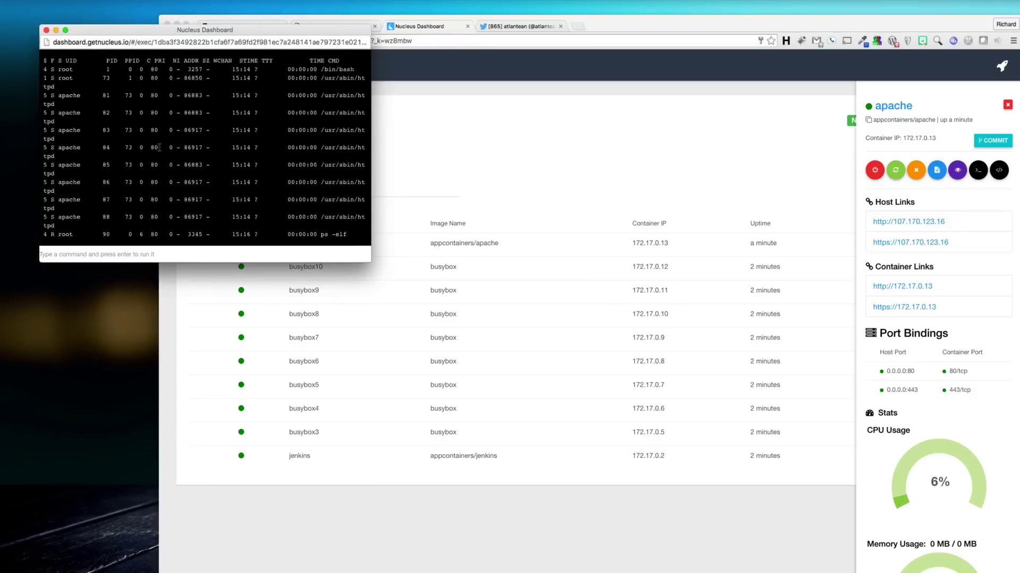
pyautogui.click(47, 30)
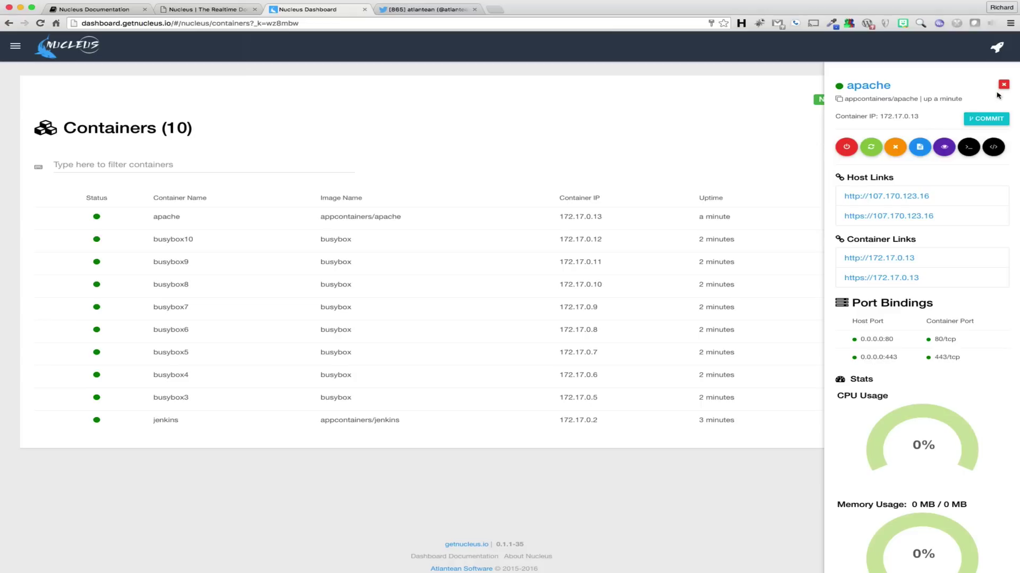
# - Commit the apache container as the image myrepo/testcontainer
pyautogui.click(980, 121)
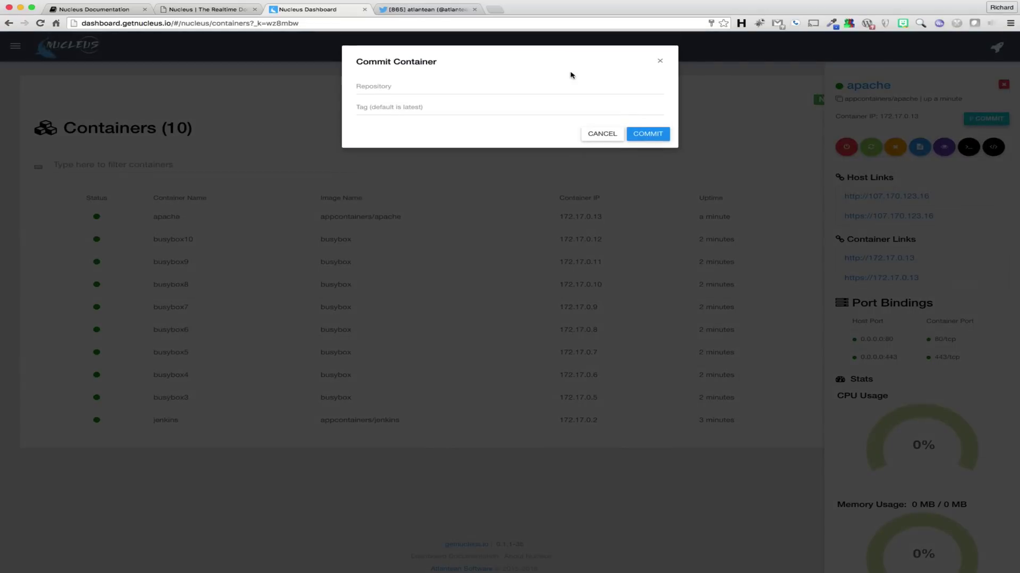
pyautogui.click(447, 84)
pyautogui.write('myrepo/testcontainer')
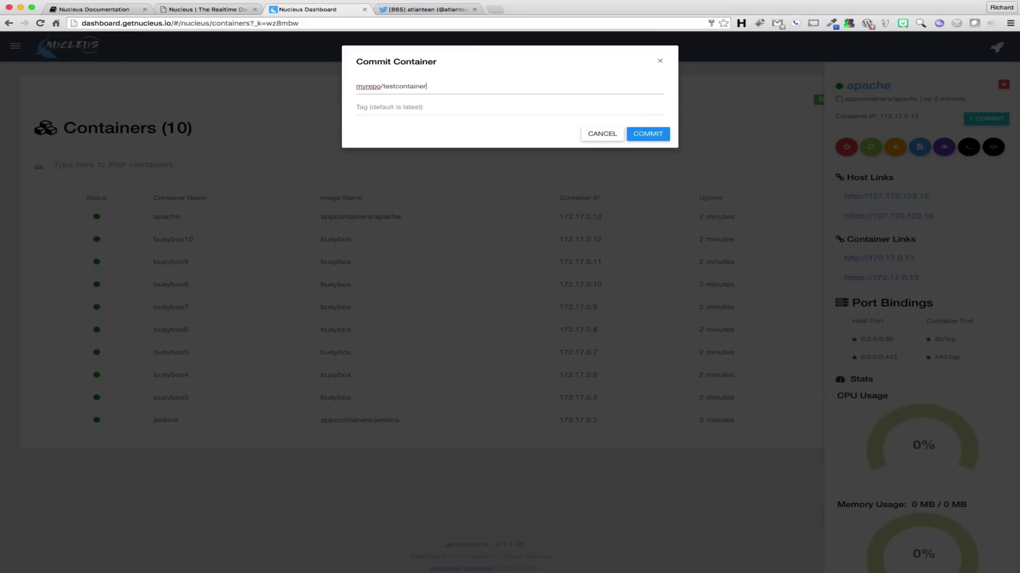
pyautogui.press('Tab')
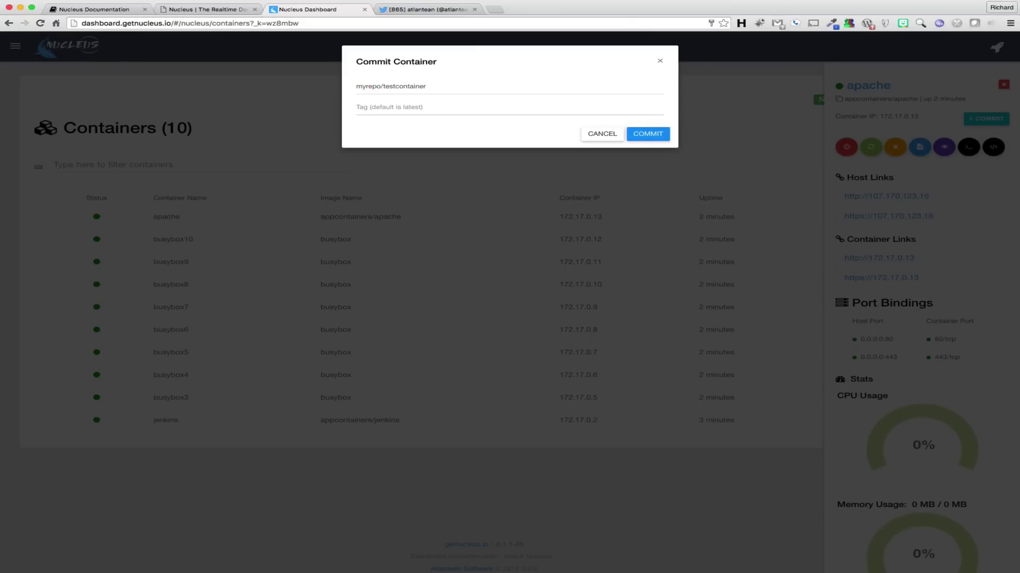
pyautogui.click(649, 135)
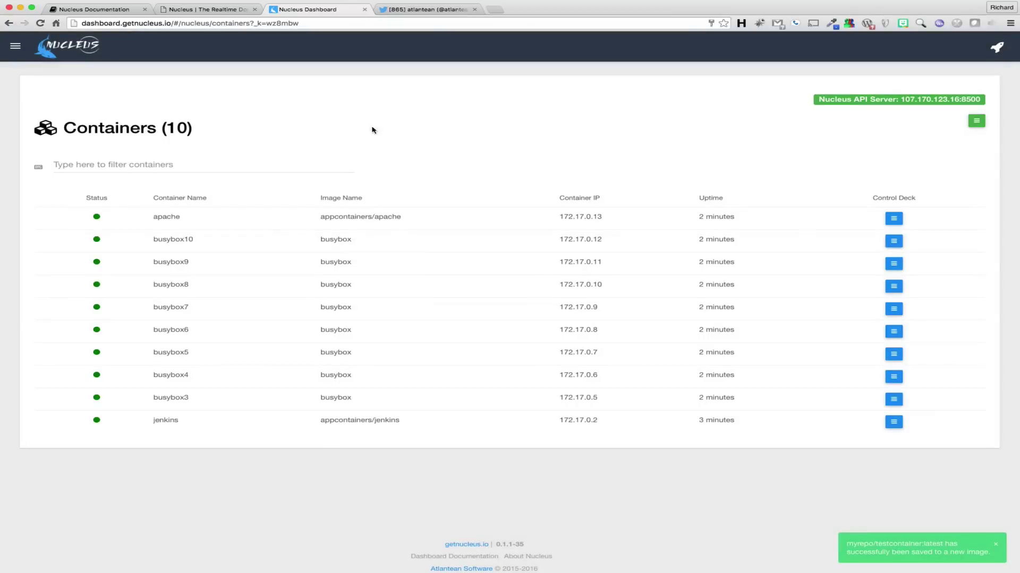
# - Confirm myrepo/testcontainer:latest is in the Images list, then go back to Containers
pyautogui.click(15, 46)
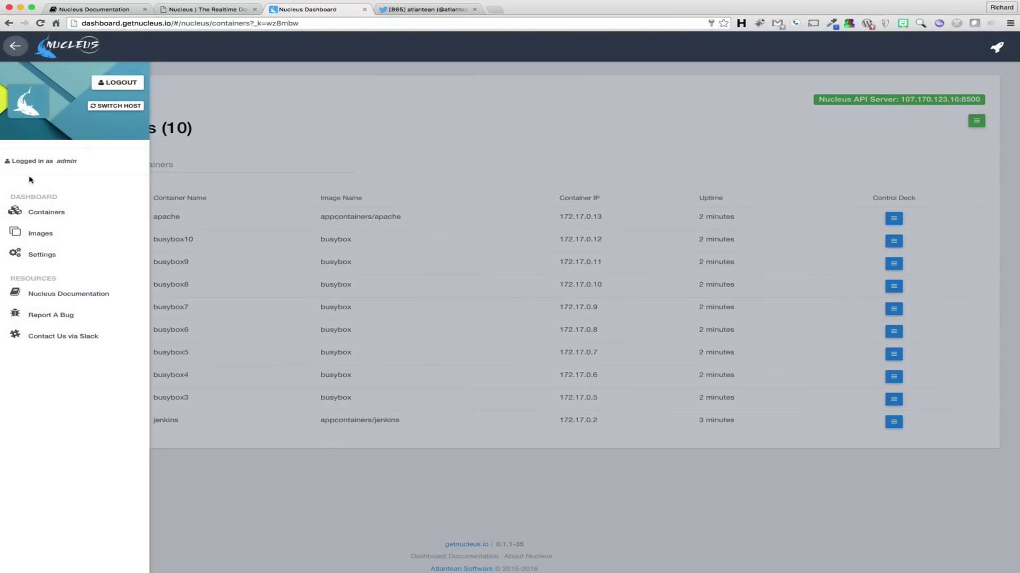
pyautogui.click(44, 239)
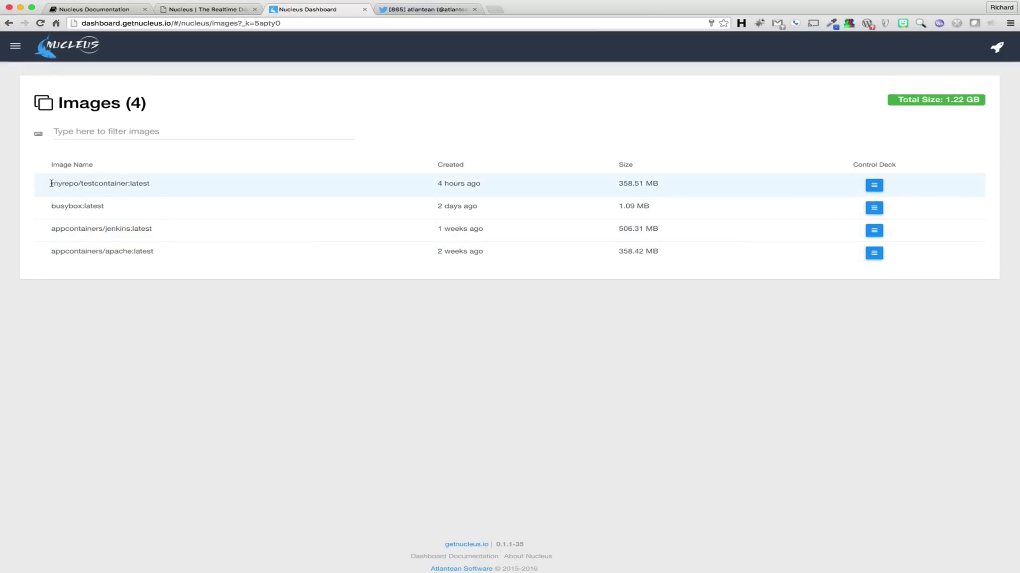
pyautogui.moveTo(51, 184); pyautogui.dragTo(170, 186)
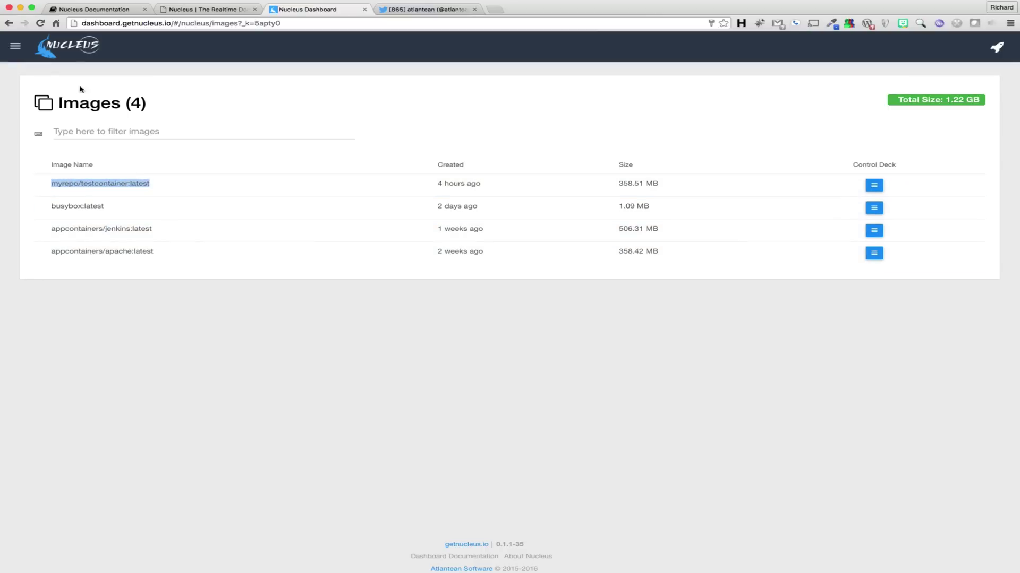
pyautogui.click(15, 47)
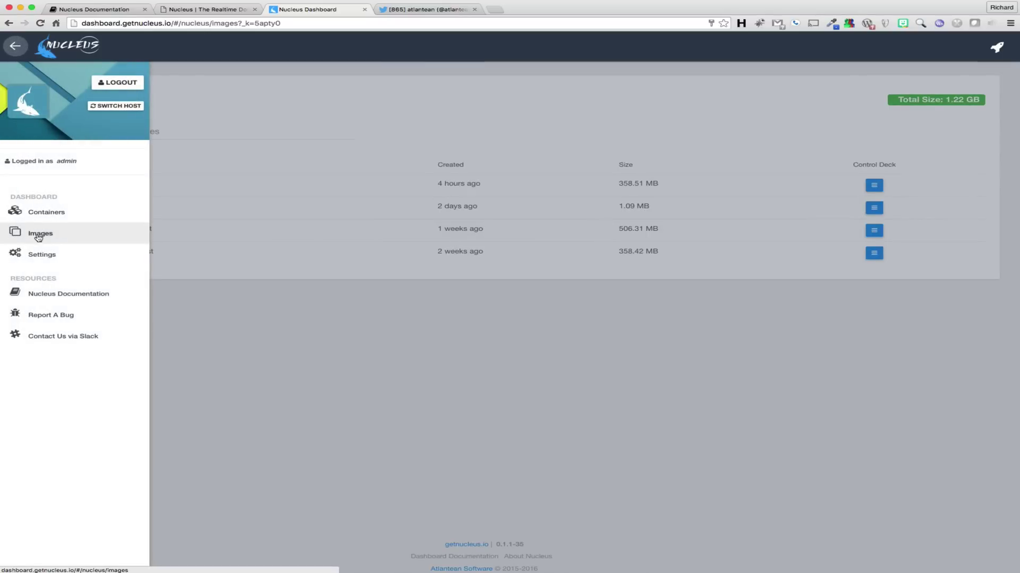
pyautogui.click(57, 218)
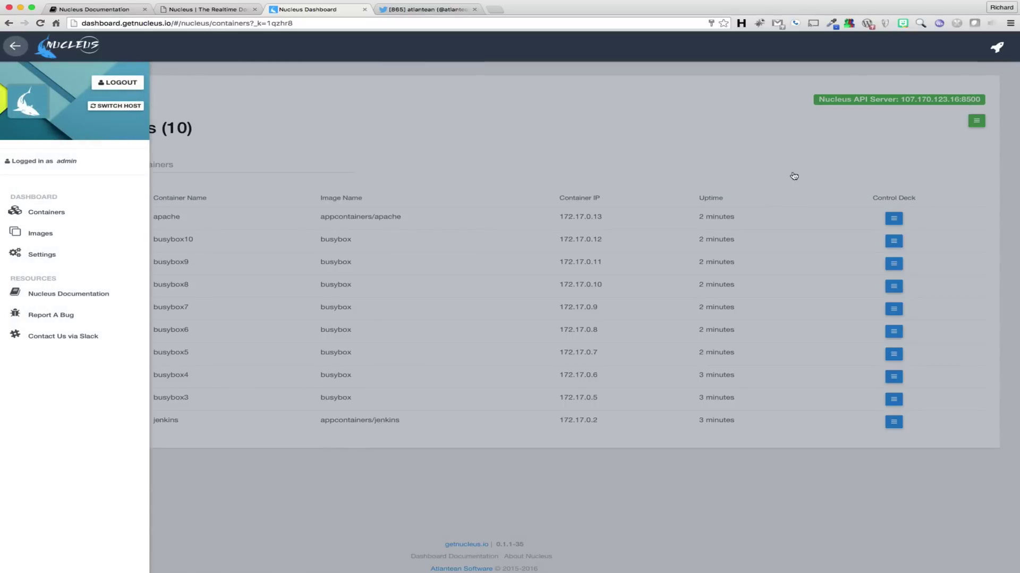
pyautogui.click(792, 177)
# - Open apache's details and check its http host link serves a page
pyautogui.click(894, 220)
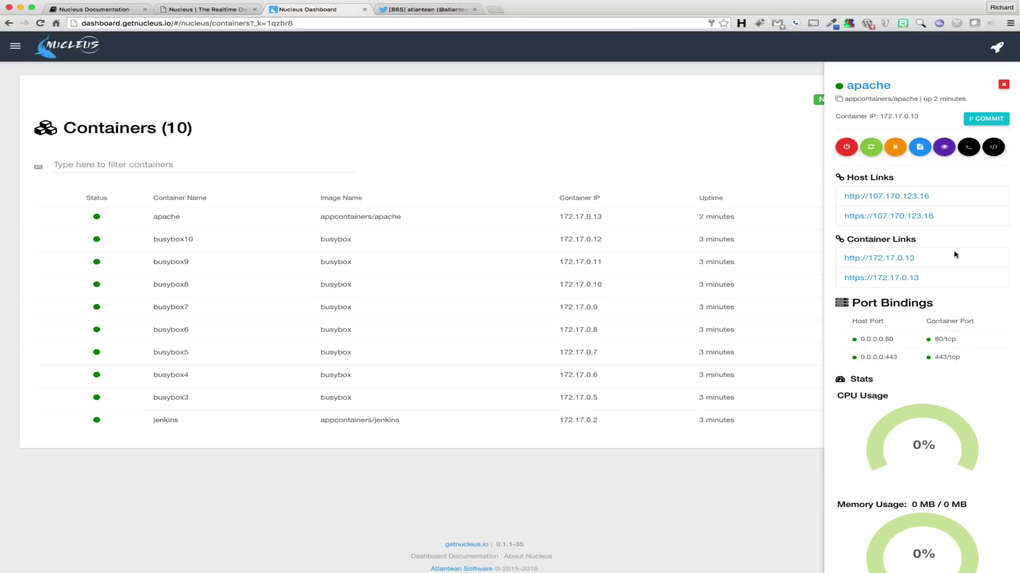
pyautogui.click(871, 196)
pyautogui.scroll(-10, 519, 217)
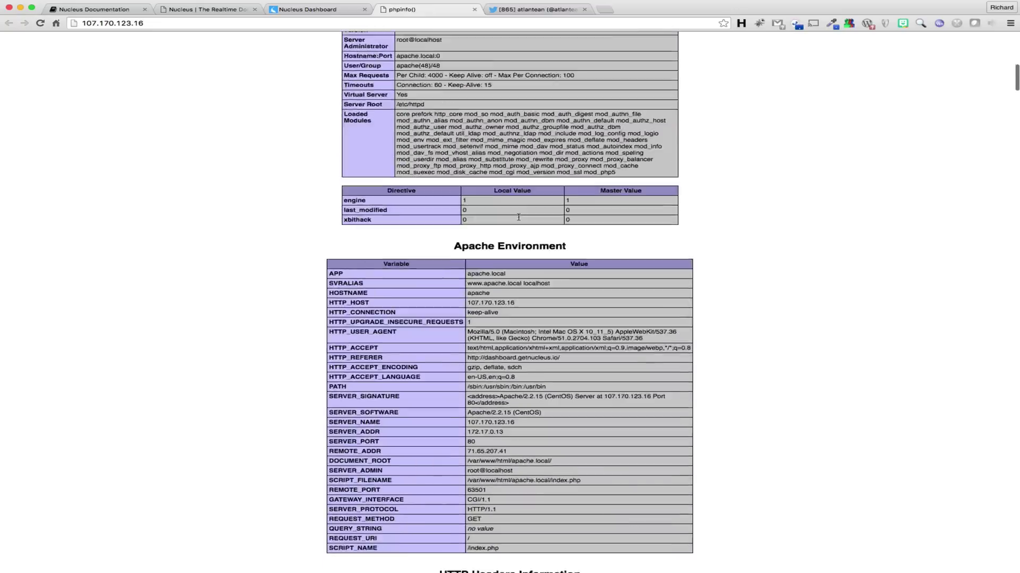
pyautogui.scroll(-5, 518, 217)
pyautogui.scroll(5, 518, 216)
pyautogui.click(325, 10)
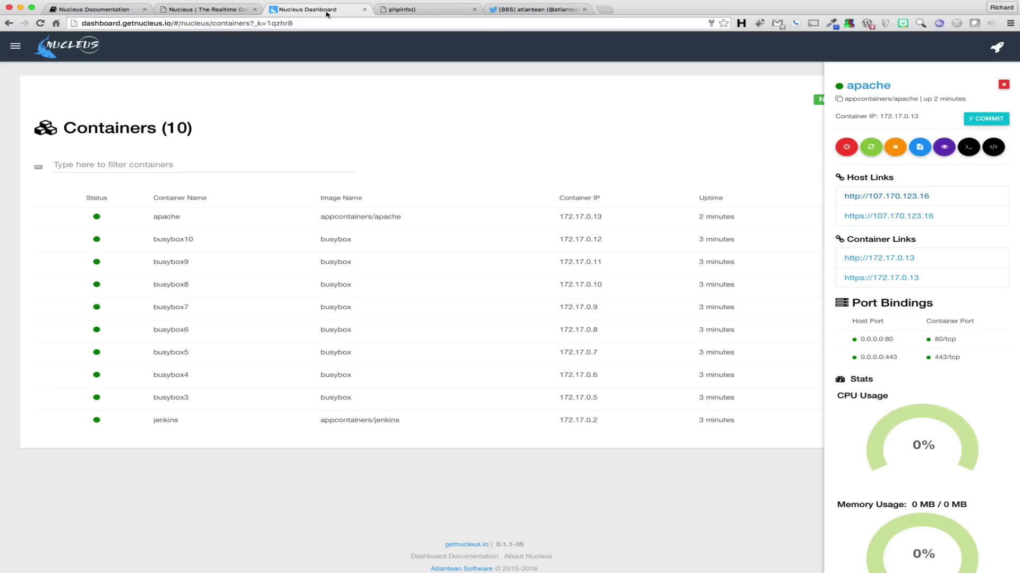
# - Check apache's https host link past the certificate warning, then close both phpinfo tabs
pyautogui.click(876, 217)
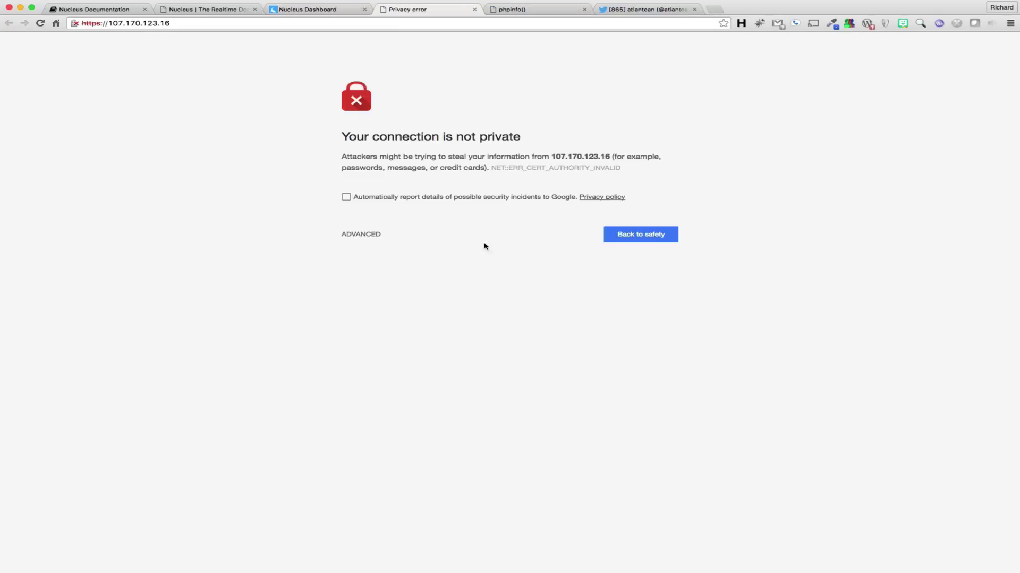
pyautogui.click(361, 234)
pyautogui.click(423, 314)
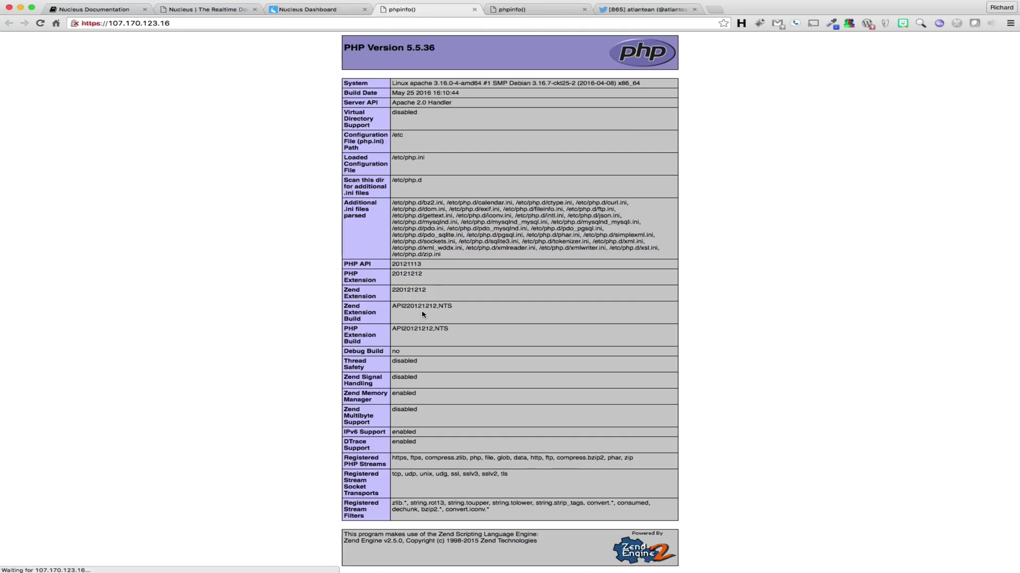
pyautogui.click(475, 10)
pyautogui.click(474, 10)
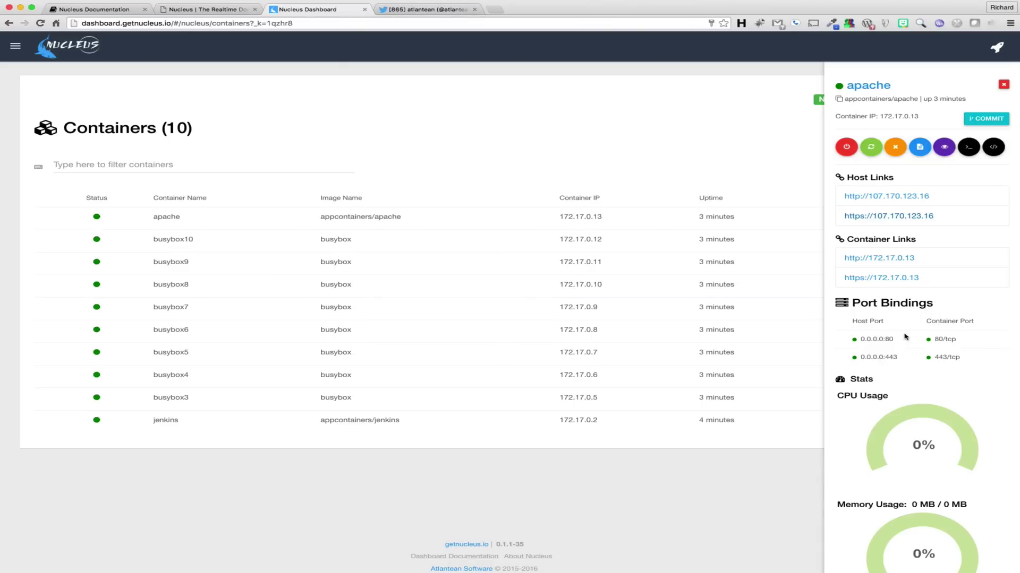
pyautogui.scroll(-2, 905, 336)
# - Run 'service httpd stop' then 'service httpd start' in apache's attached terminal
pyautogui.click(967, 116)
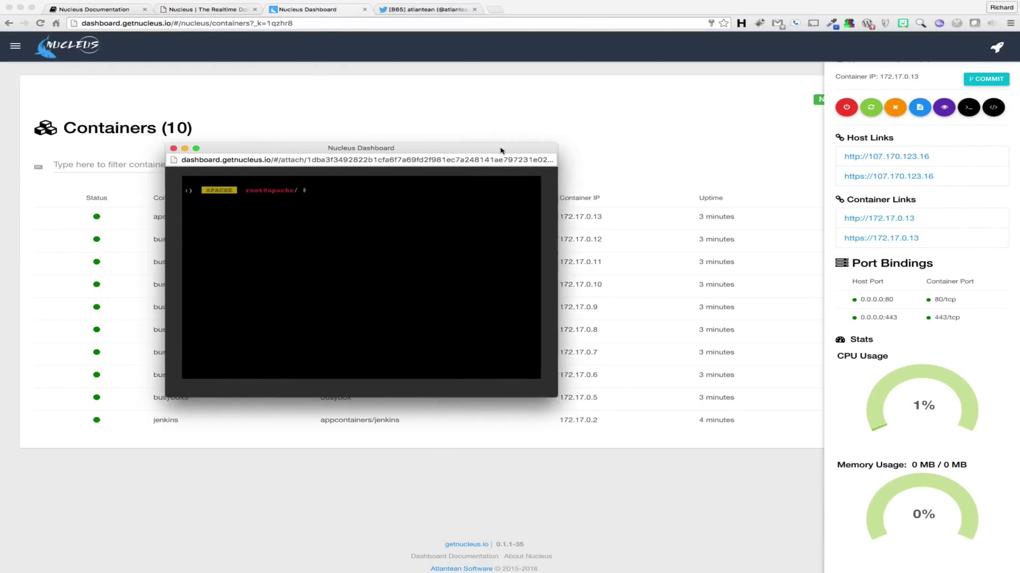
pyautogui.write('service ')
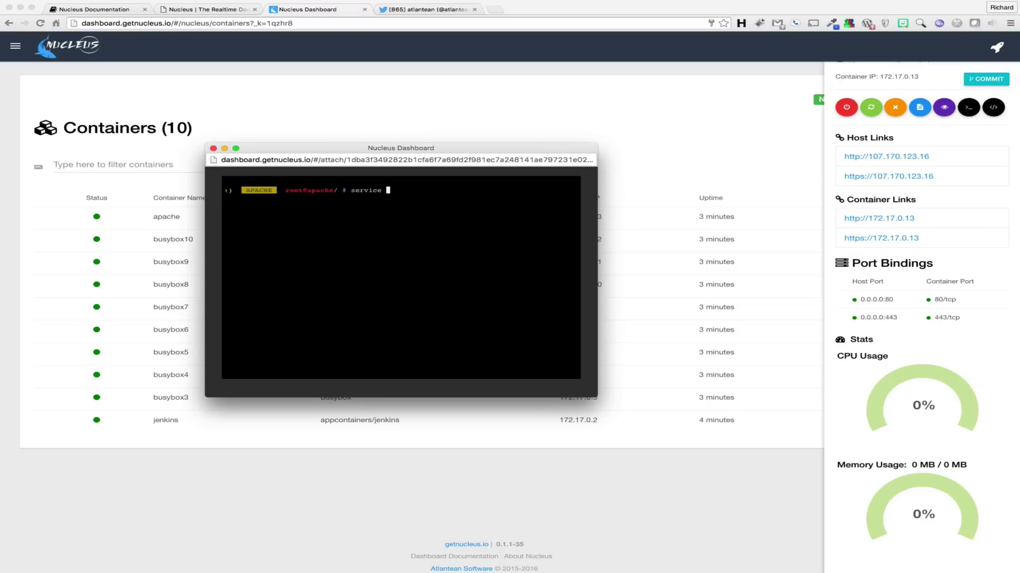
pyautogui.write('apache')
pyautogui.press('BackSpace')
pyautogui.press('BackSpace')
pyautogui.press('BackSpace')
pyautogui.press('BackSpace')
pyautogui.press('BackSpace')
pyautogui.press('BackSpace')
pyautogui.write('httpd sto')
pyautogui.press('Return')
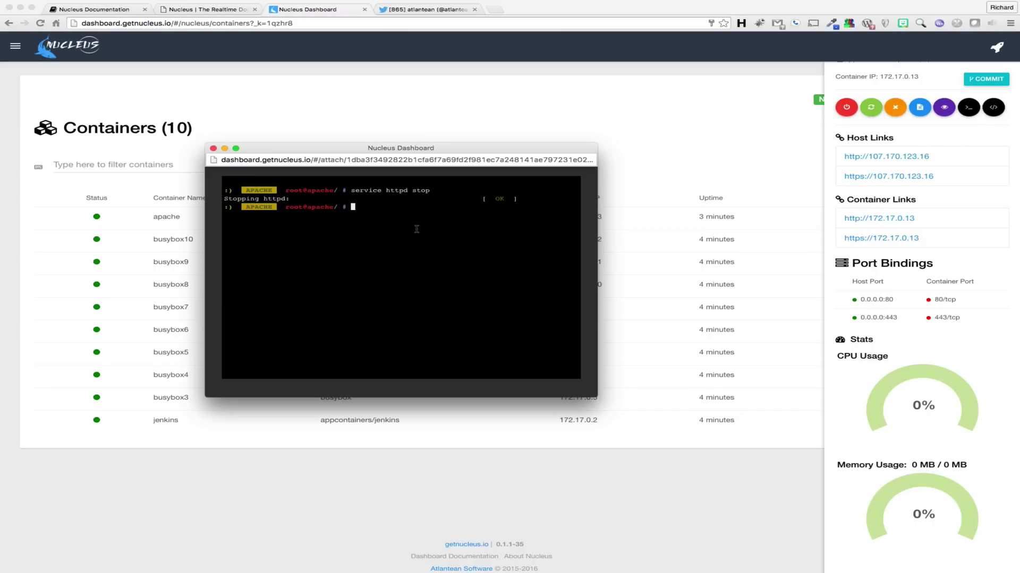
pyautogui.write('service httpd start')
pyautogui.press('Return')
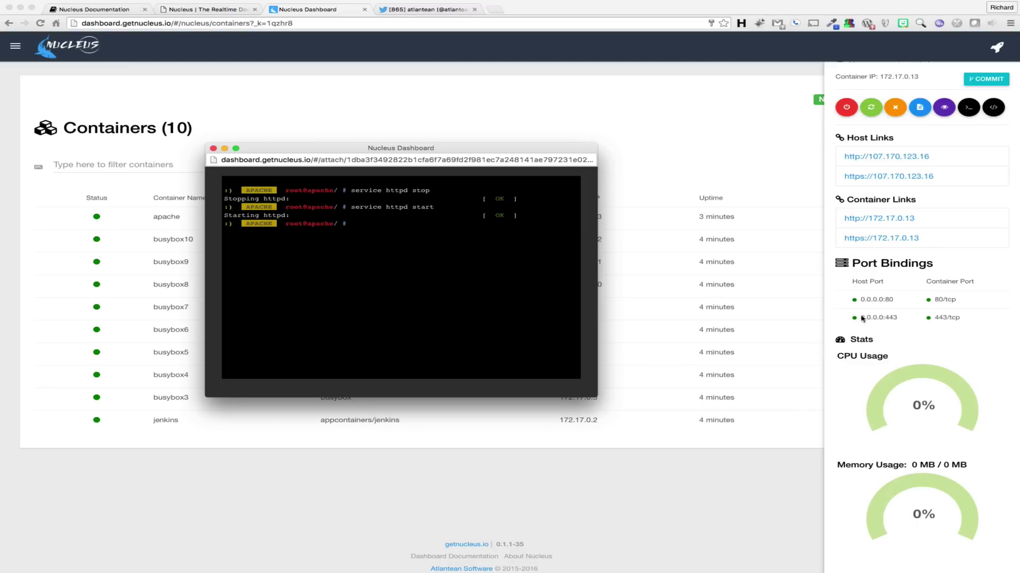
# - Close the terminal and rename the apache container to 'myapplication' in the rename field
pyautogui.click(212, 148)
pyautogui.scroll(2, 891, 197)
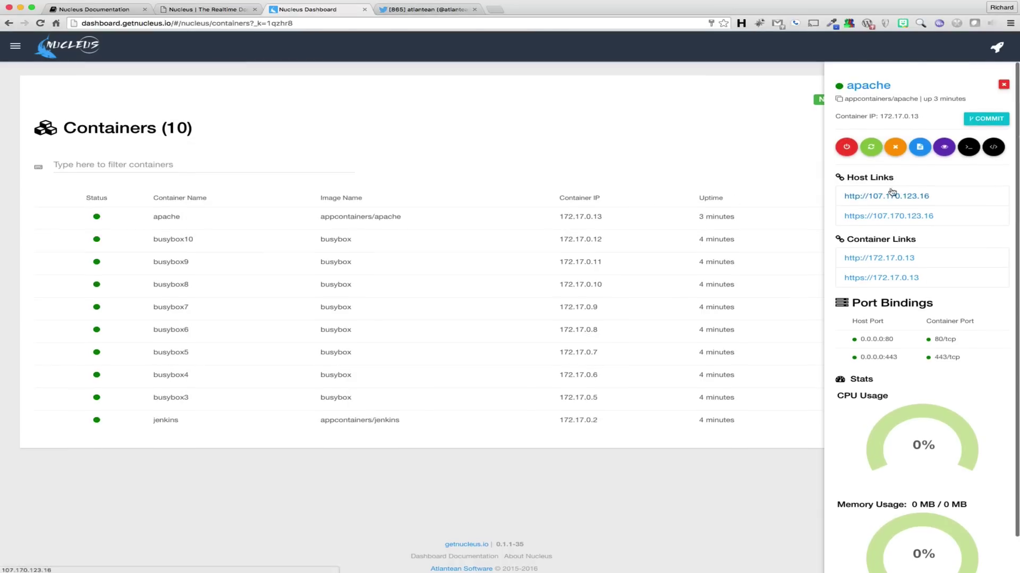
pyautogui.click(868, 86)
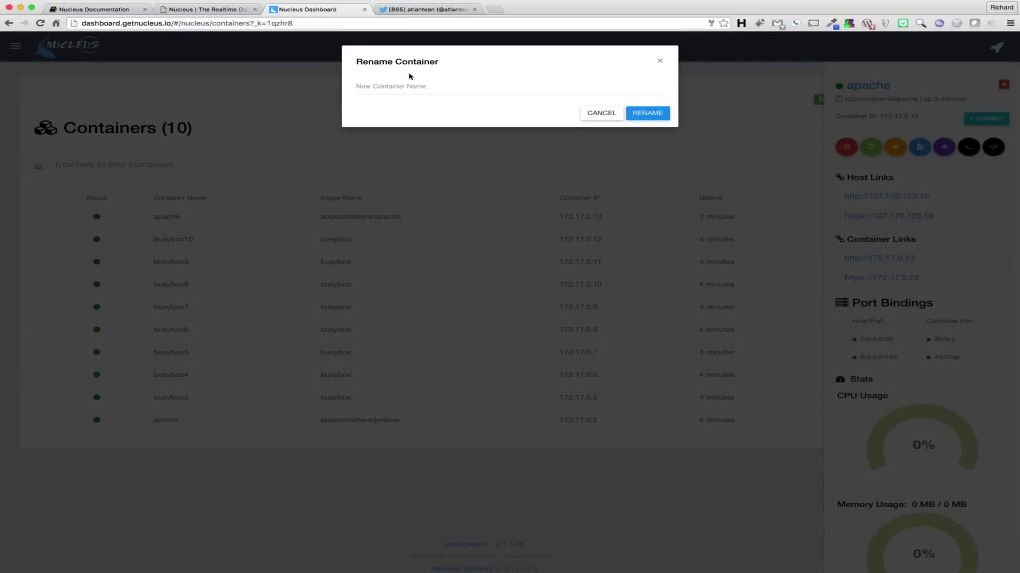
pyautogui.click(391, 86)
pyautogui.write('myapplication')
pyautogui.click(648, 114)
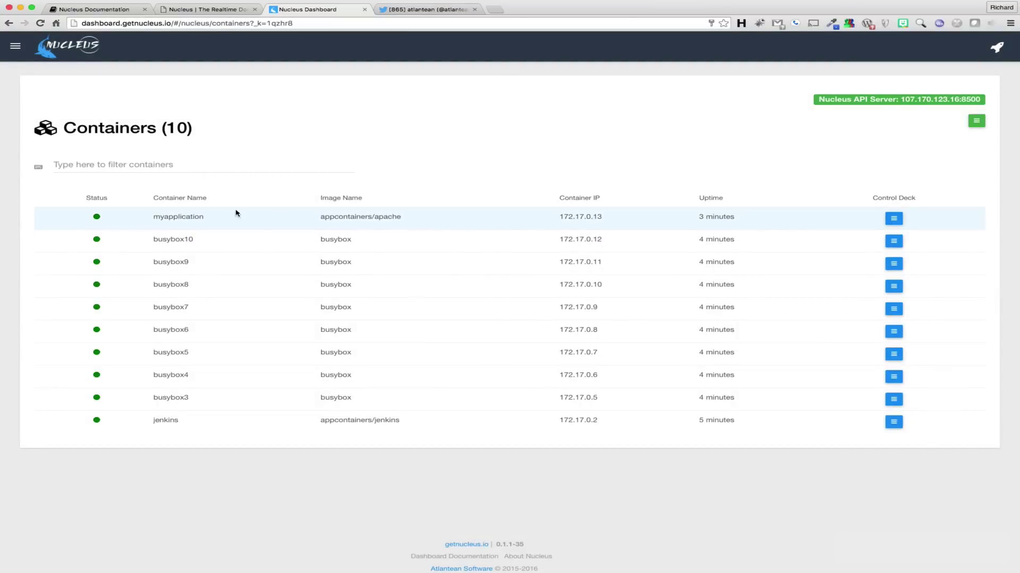
pyautogui.moveTo(152, 216); pyautogui.dragTo(222, 214)
pyautogui.click(976, 122)
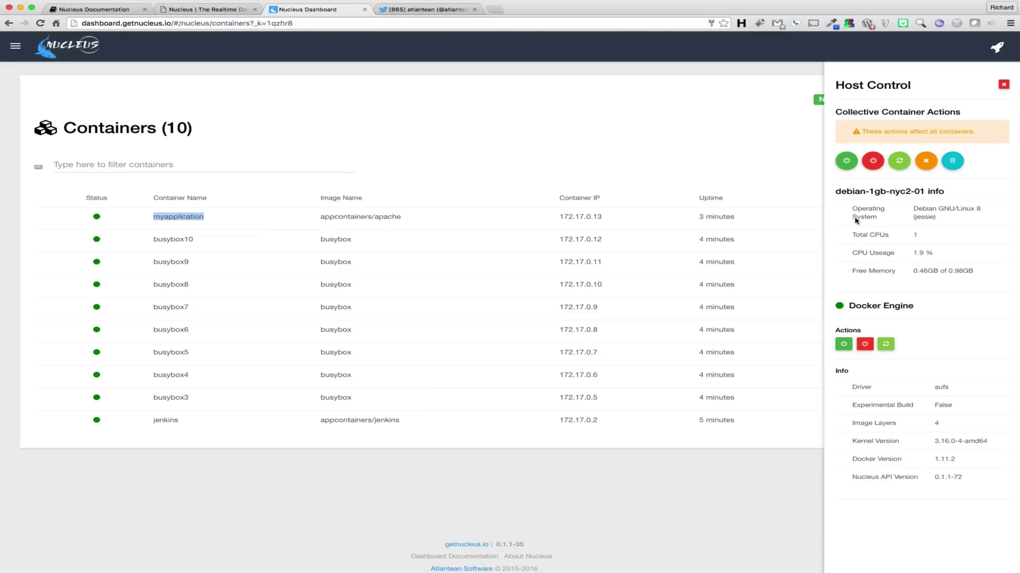
pyautogui.moveTo(850, 207); pyautogui.dragTo(981, 272)
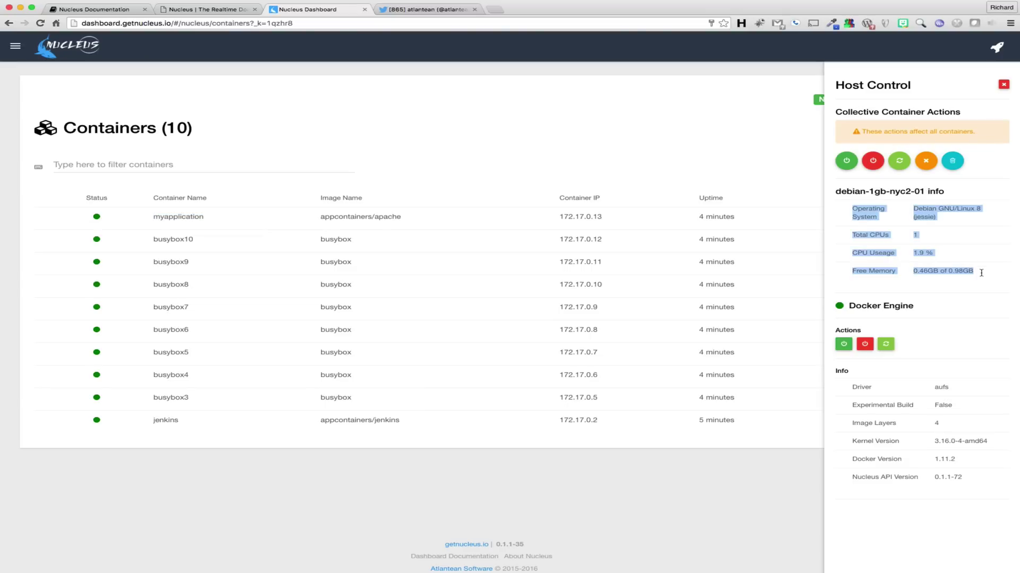
pyautogui.click(990, 325)
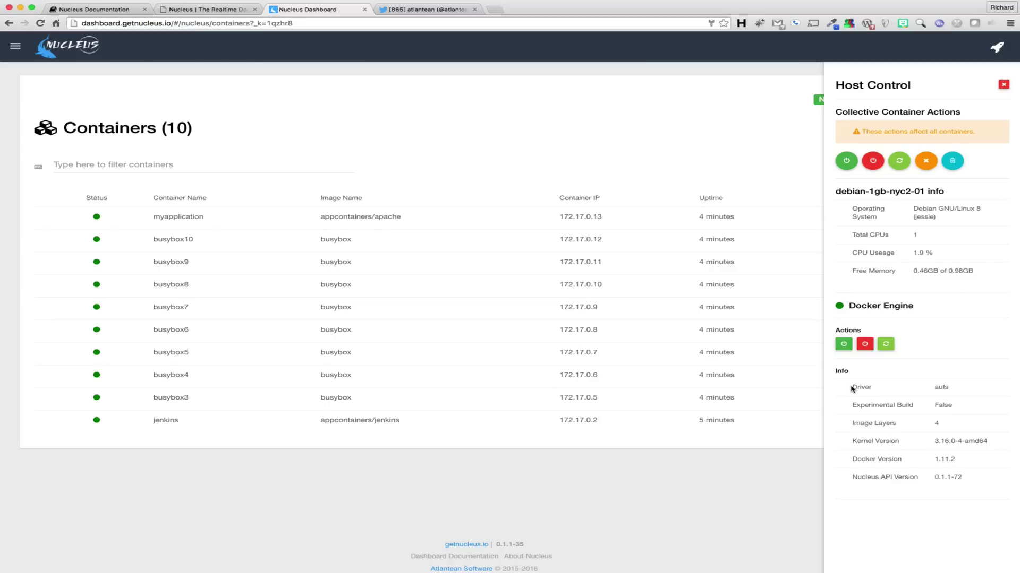
pyautogui.moveTo(851, 386); pyautogui.dragTo(963, 481)
pyautogui.click(965, 495)
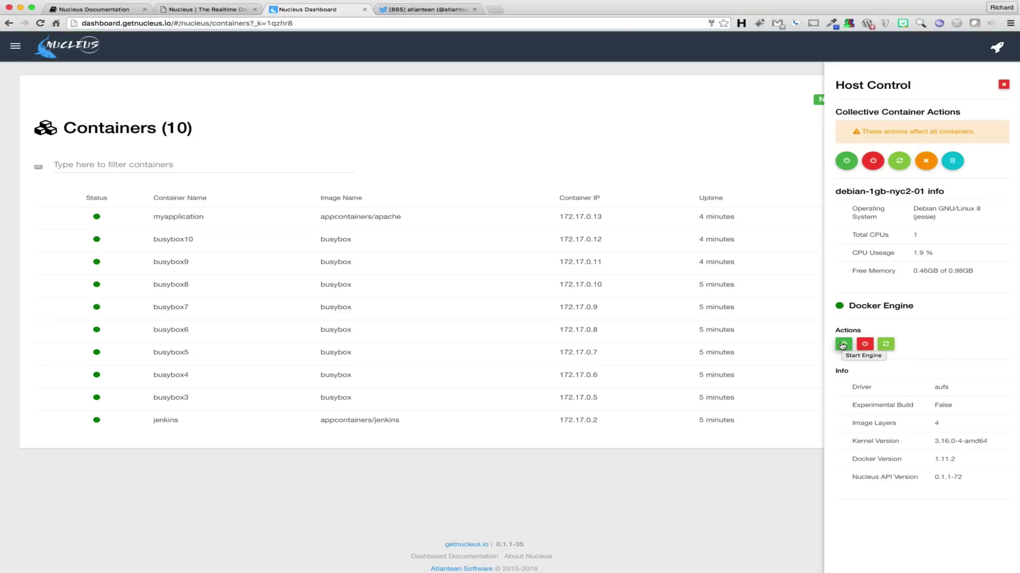
# - Kill the busybox8 and busybox6 containers from their details panels
pyautogui.click(1003, 84)
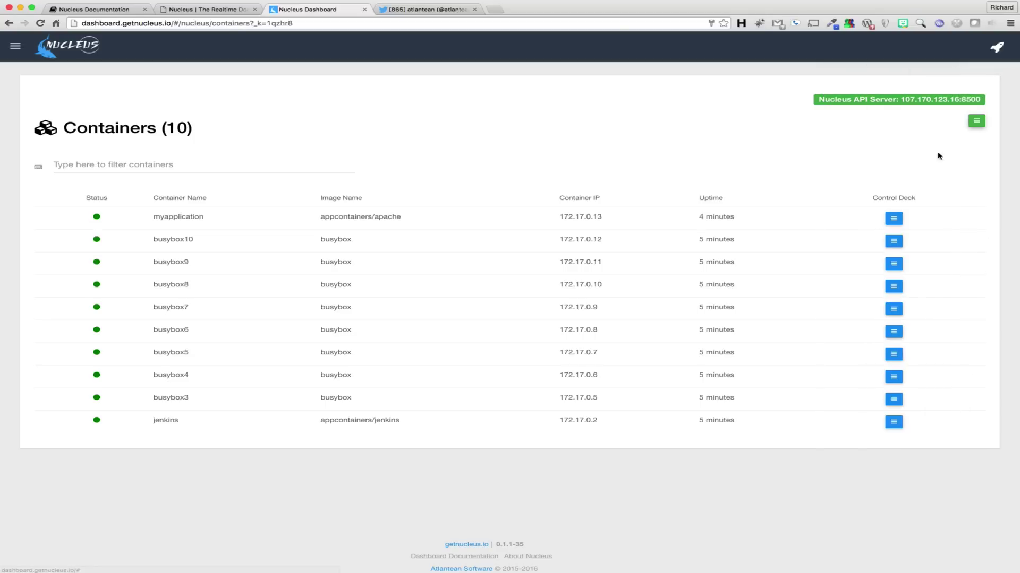
pyautogui.click(894, 286)
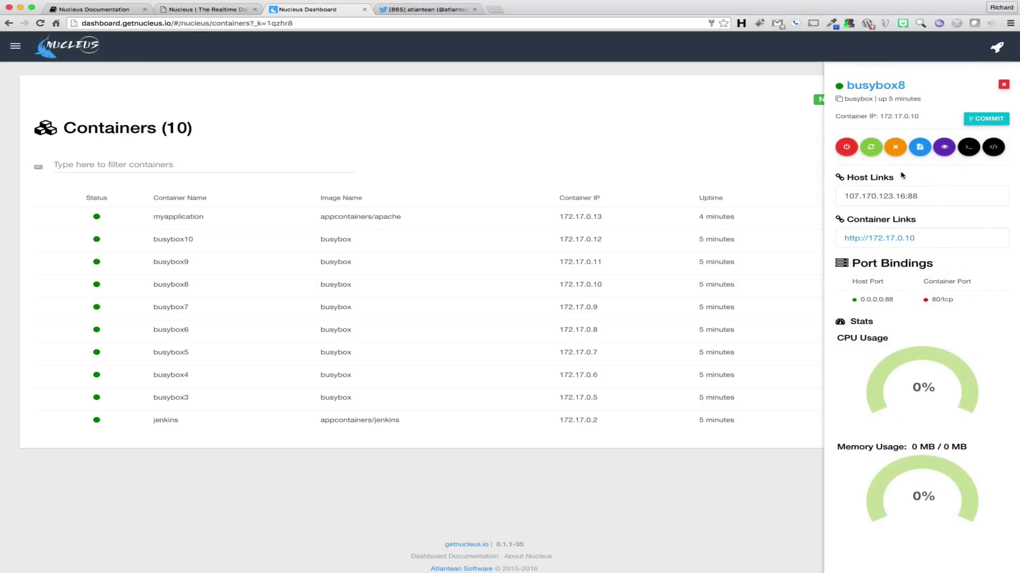
pyautogui.click(895, 147)
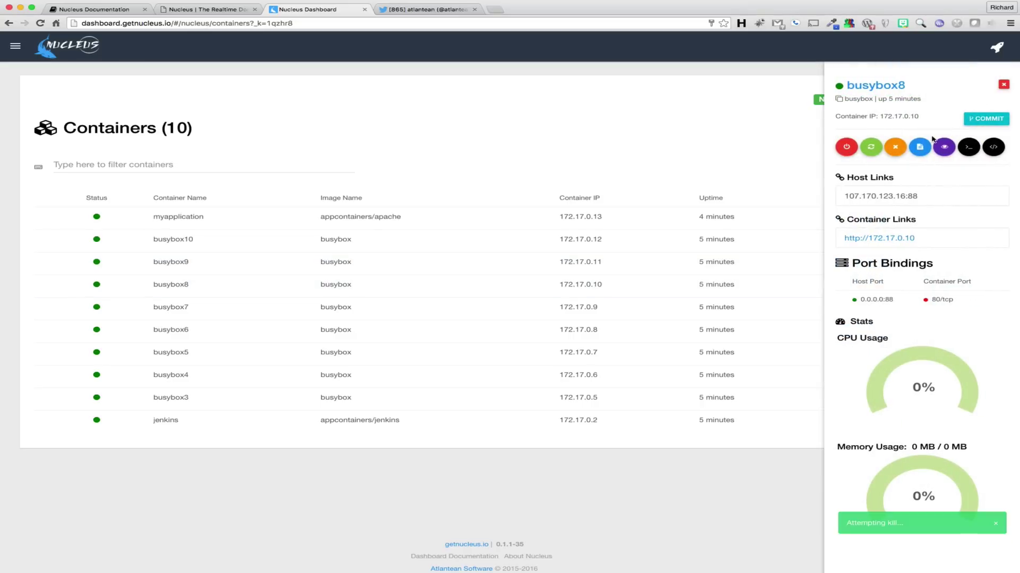
pyautogui.click(1003, 85)
pyautogui.click(897, 333)
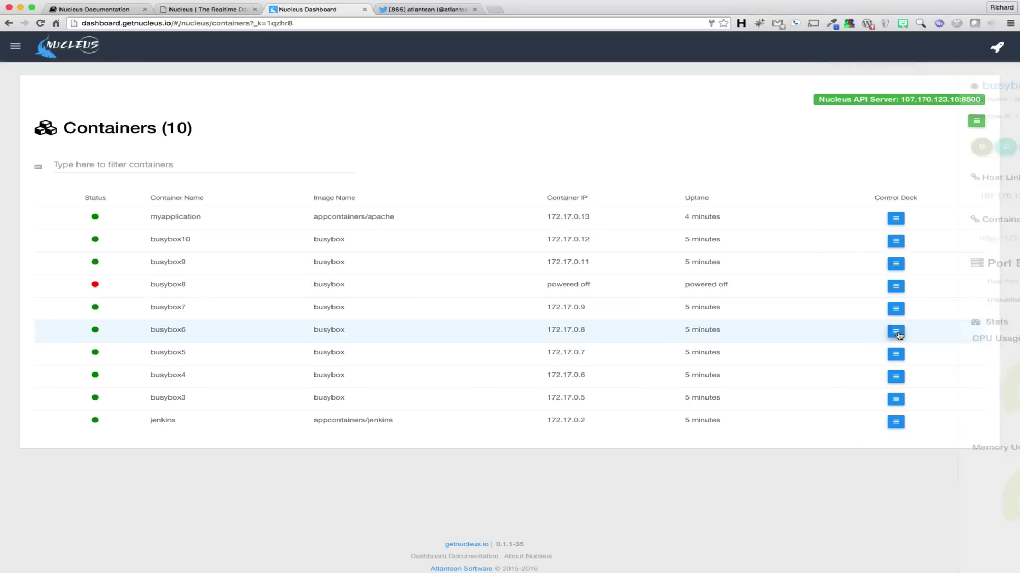
pyautogui.click(894, 146)
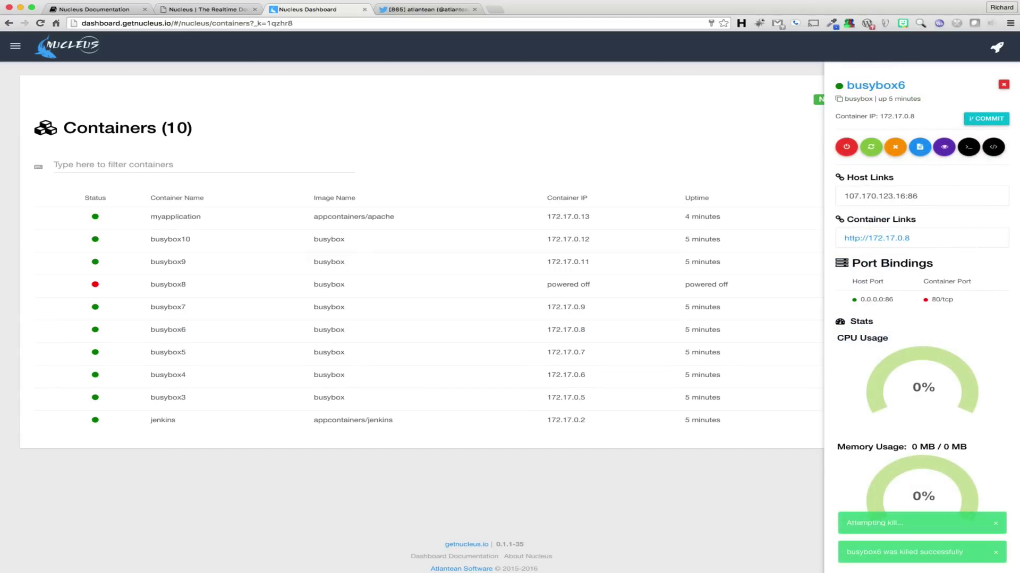
pyautogui.click(1002, 85)
# - From Host Control, remove all stopped containers and kill all running containers
pyautogui.click(980, 99)
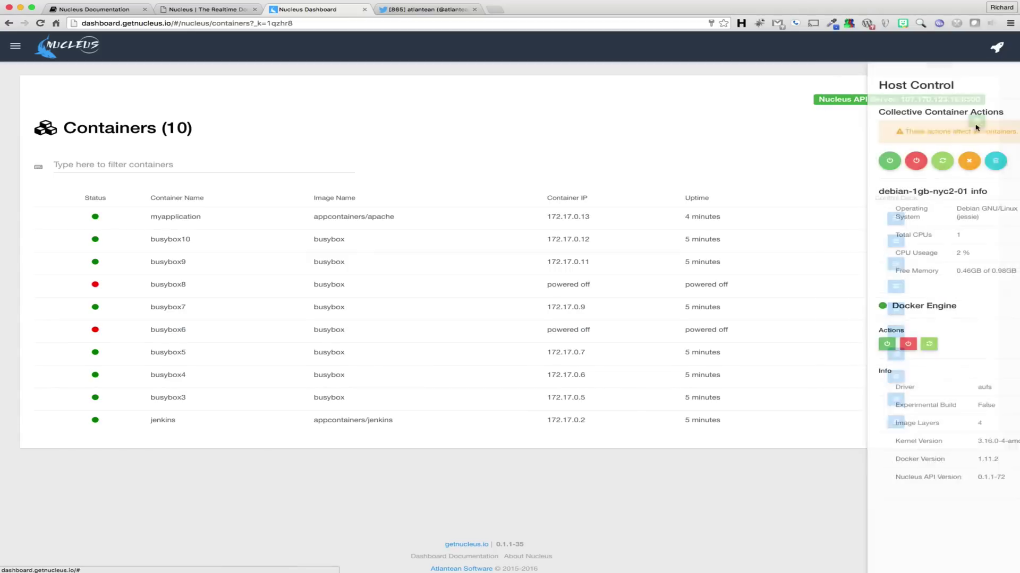
pyautogui.click(926, 161)
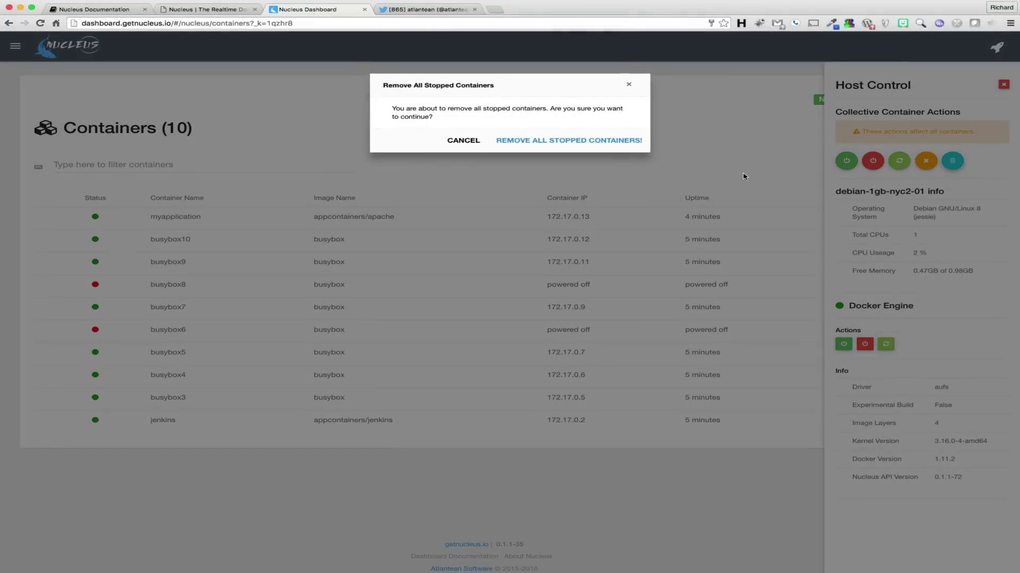
pyautogui.click(594, 141)
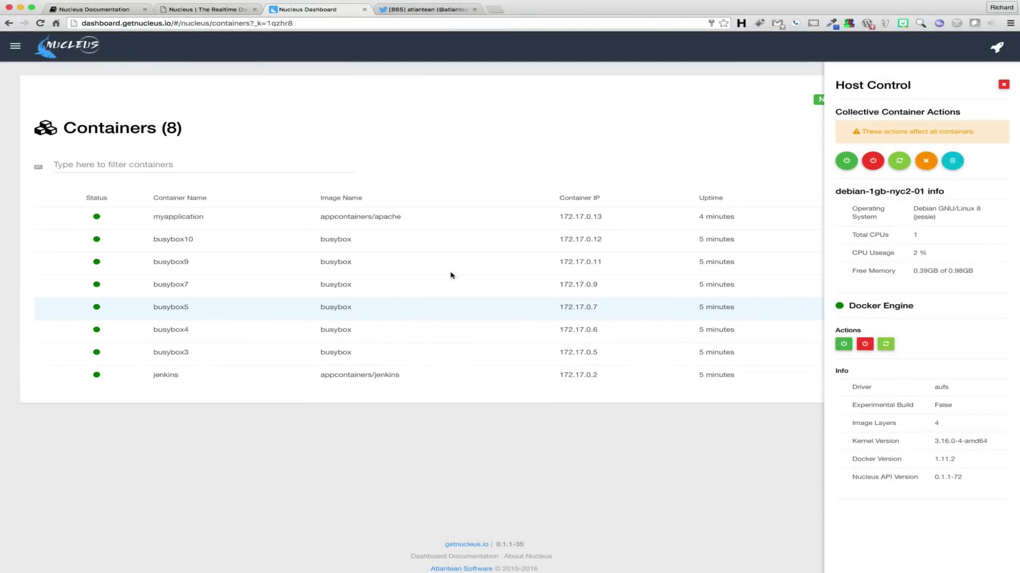
pyautogui.click(932, 162)
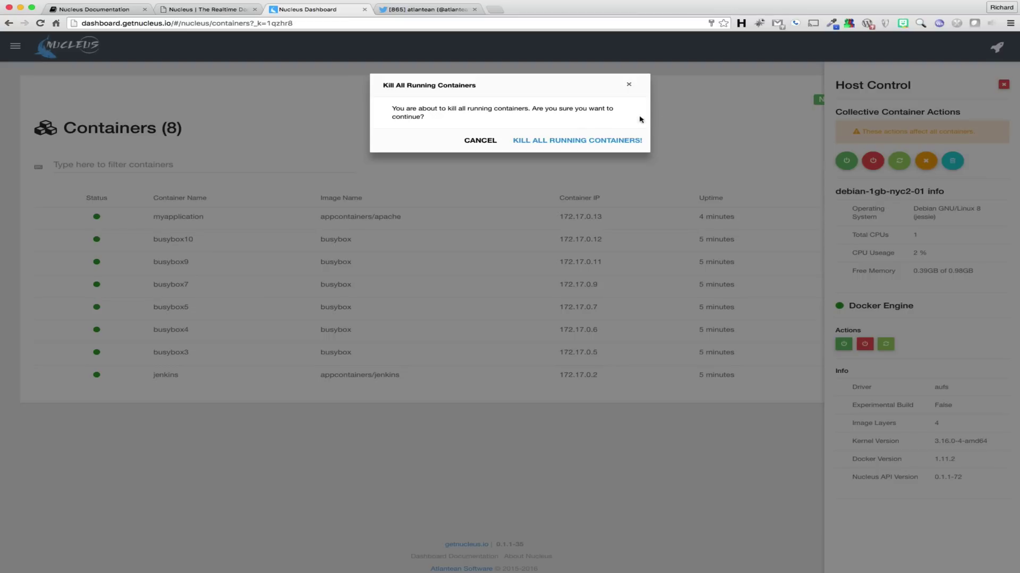
pyautogui.click(560, 141)
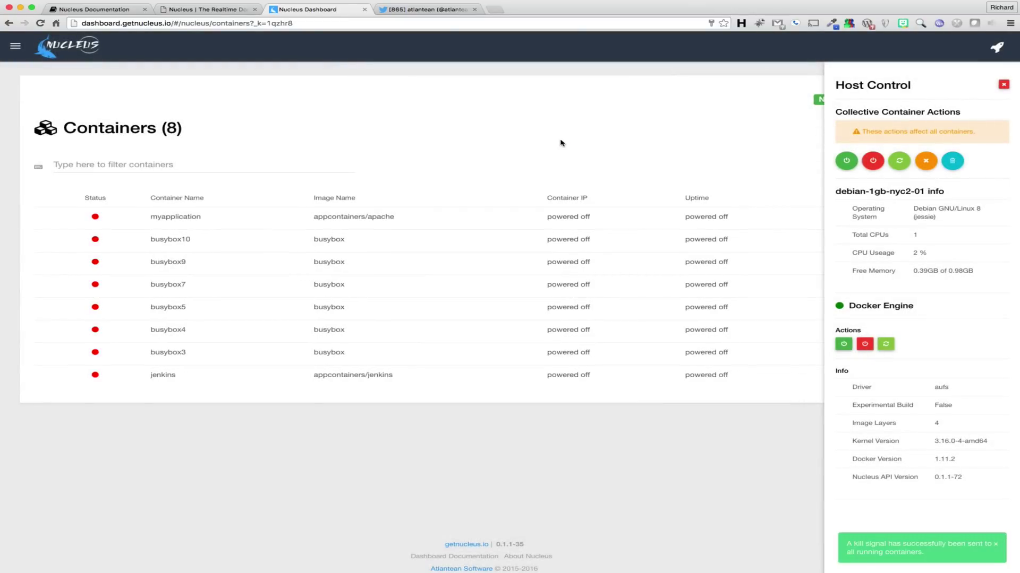
# - Switch the dashboard to the Images list
pyautogui.click(15, 47)
pyautogui.click(57, 232)
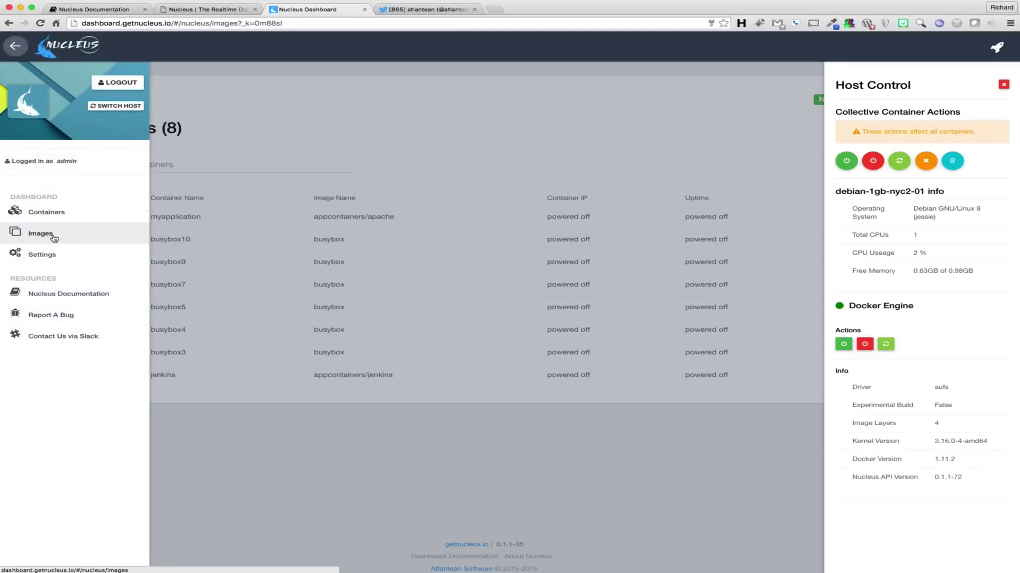
pyautogui.click(518, 372)
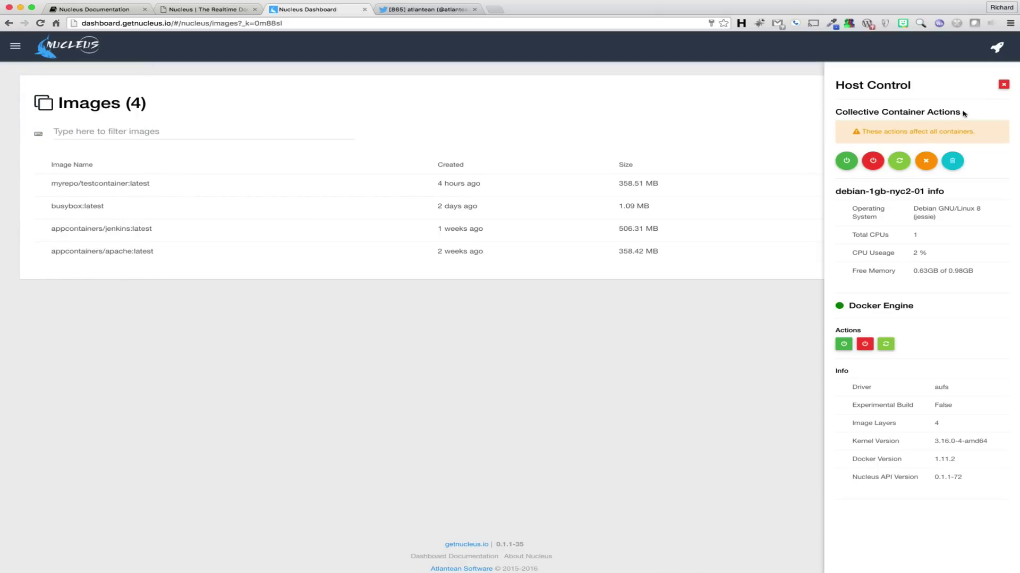
pyautogui.click(1003, 84)
# - Review the appcontainers/jenkins image's layer history and inspect its configuration
pyautogui.click(874, 230)
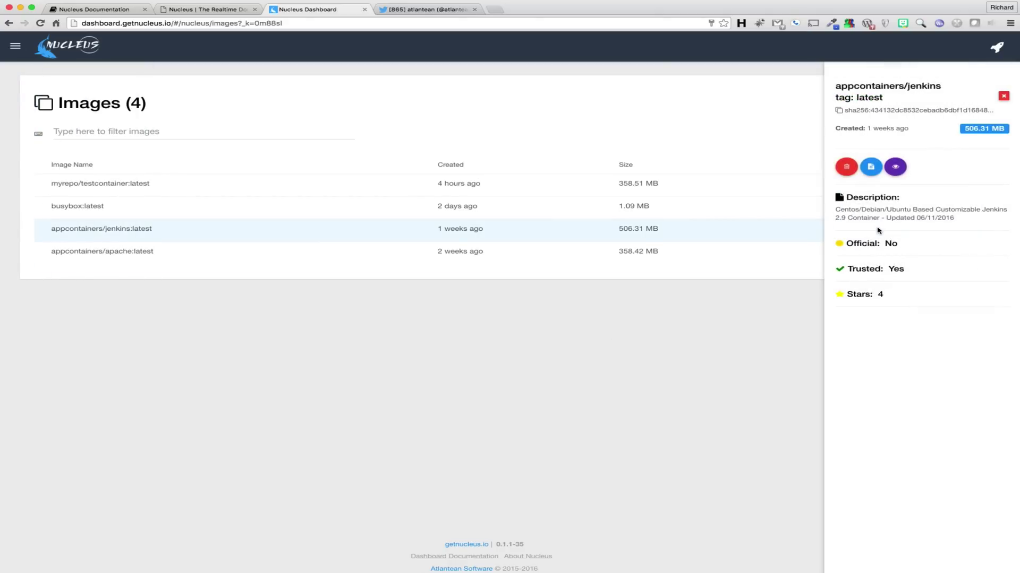
pyautogui.click(871, 167)
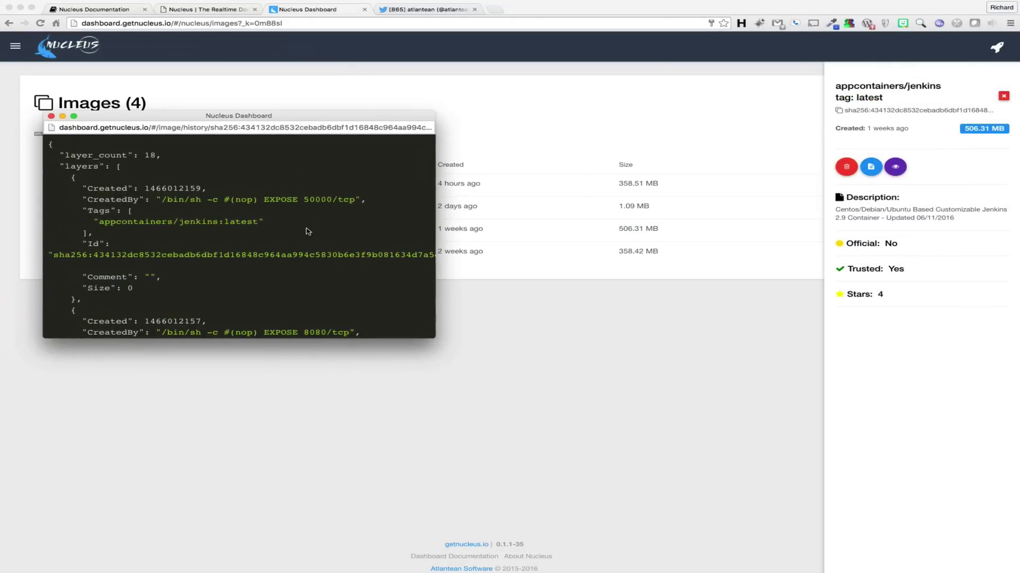
pyautogui.scroll(-8, 306, 231)
pyautogui.scroll(-10, 306, 232)
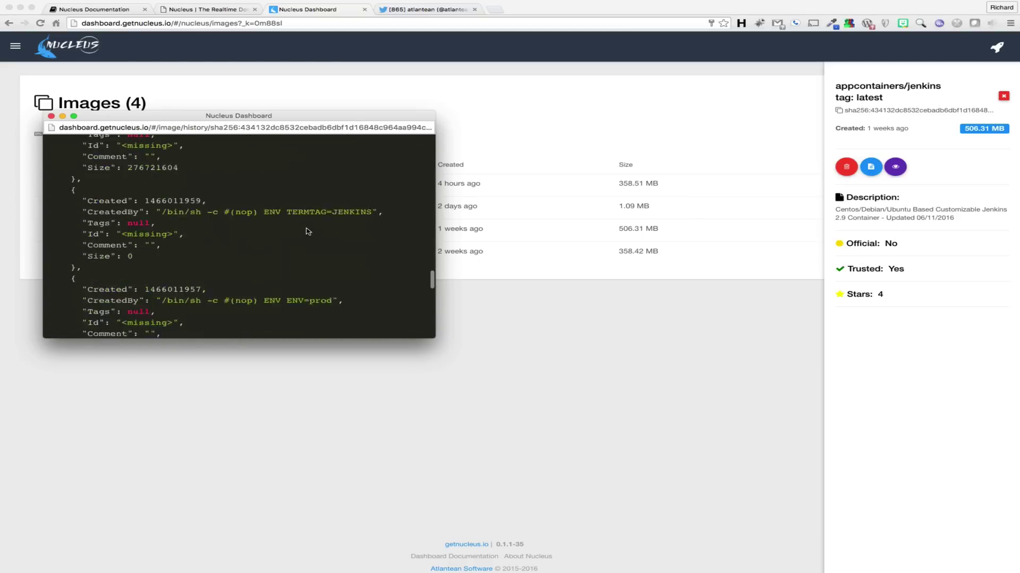
pyautogui.click(51, 116)
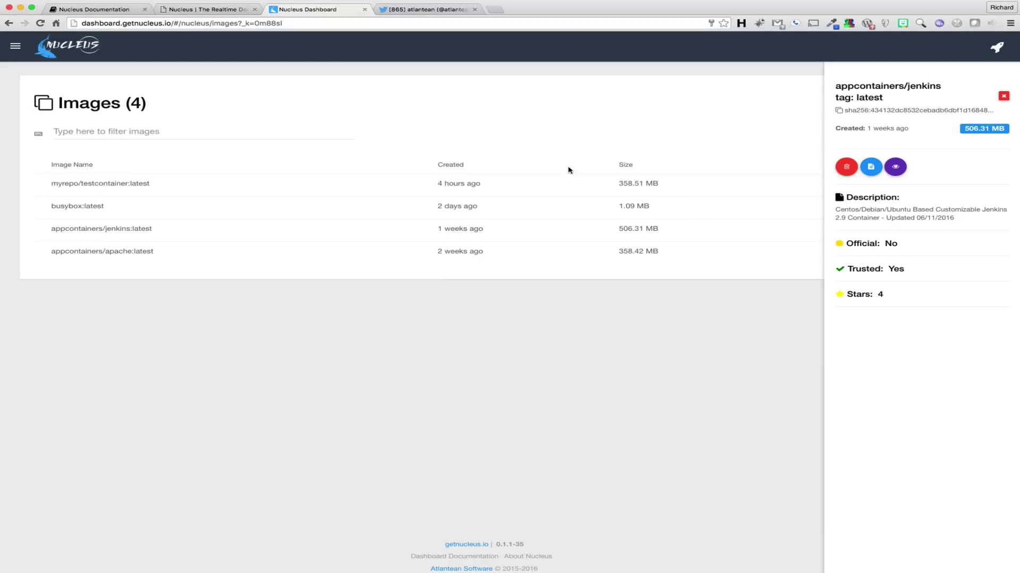
pyautogui.click(888, 168)
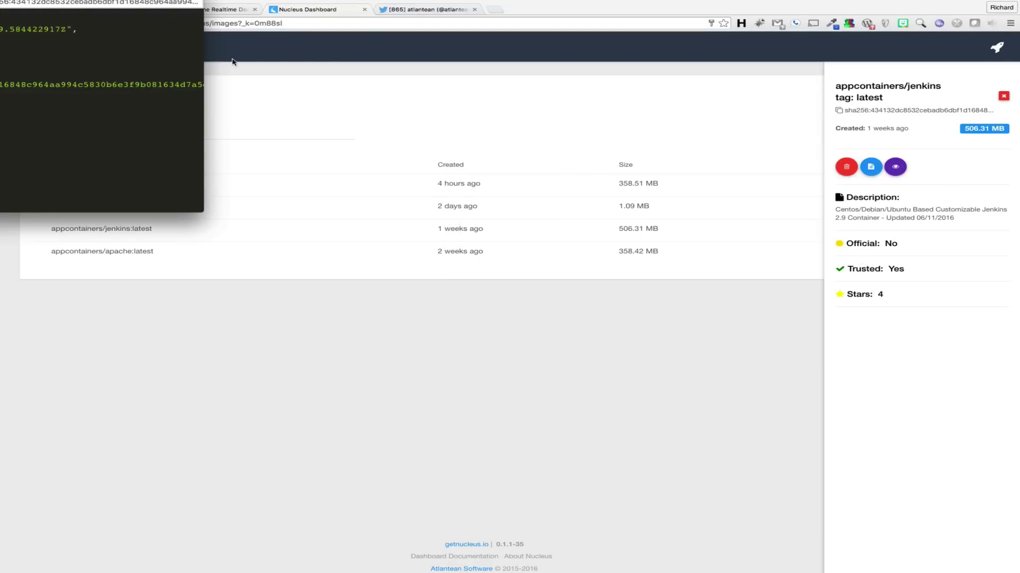
pyautogui.scroll(-15, 321, 166)
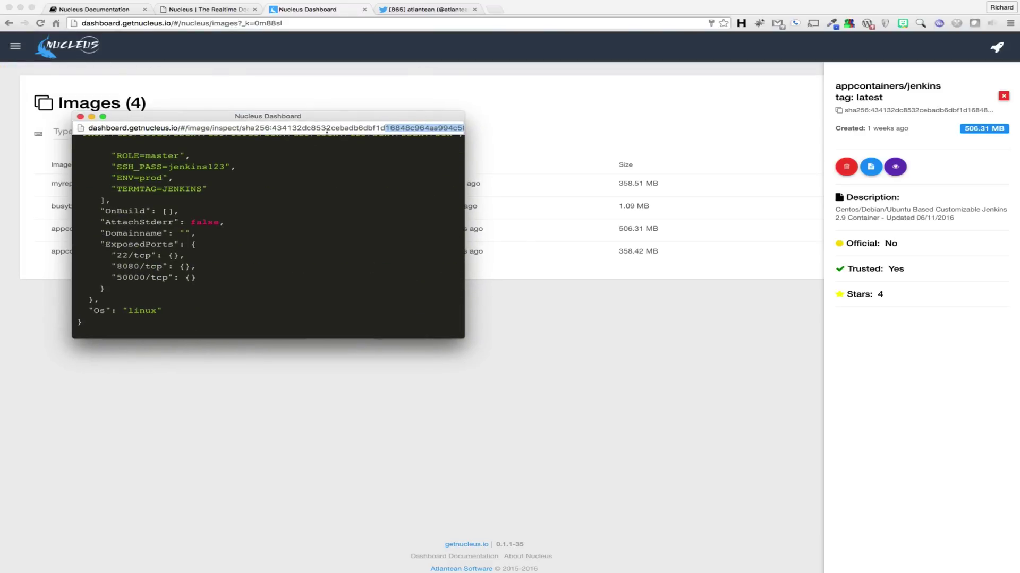
pyautogui.click(80, 117)
# - Delete the myrepo/testcontainer:latest image, then move to the company's Twitter profile tab
pyautogui.click(1003, 96)
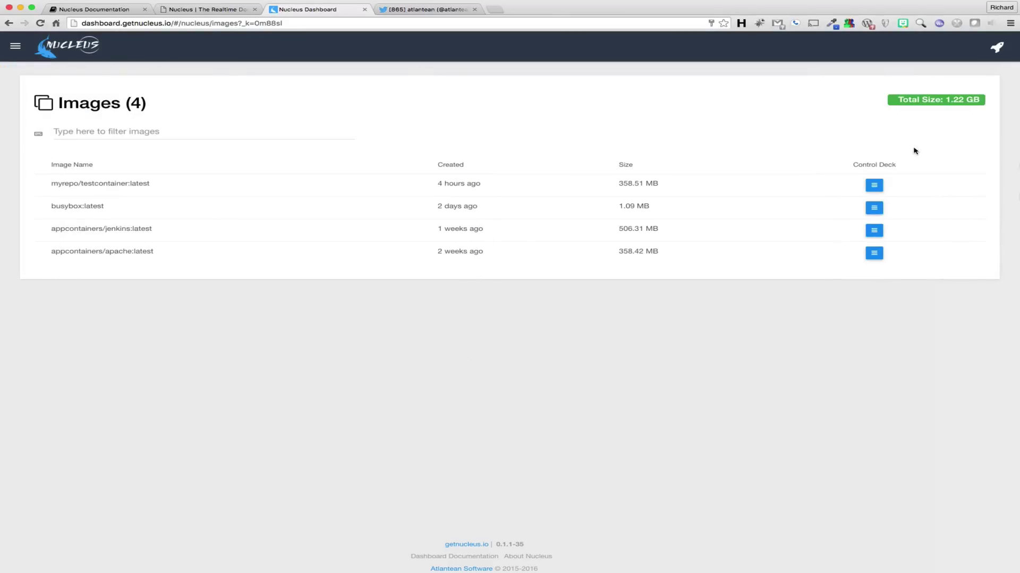
pyautogui.click(874, 185)
pyautogui.click(848, 168)
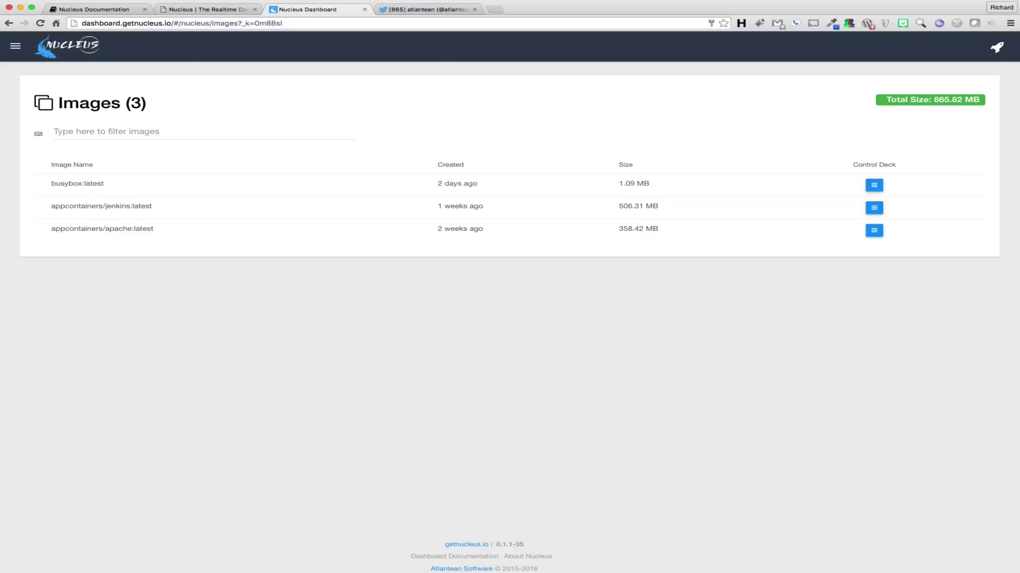
pyautogui.click(423, 9)
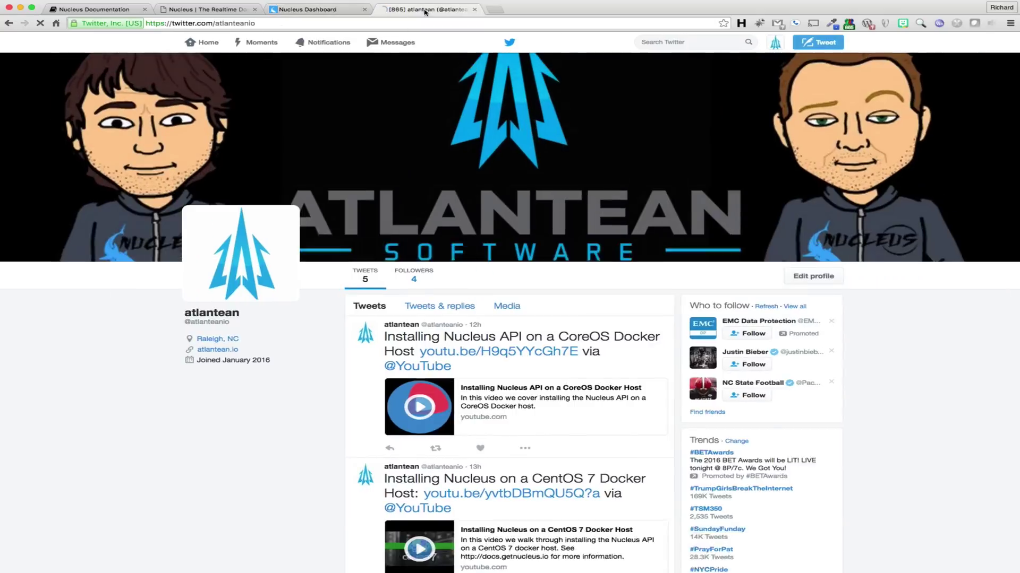